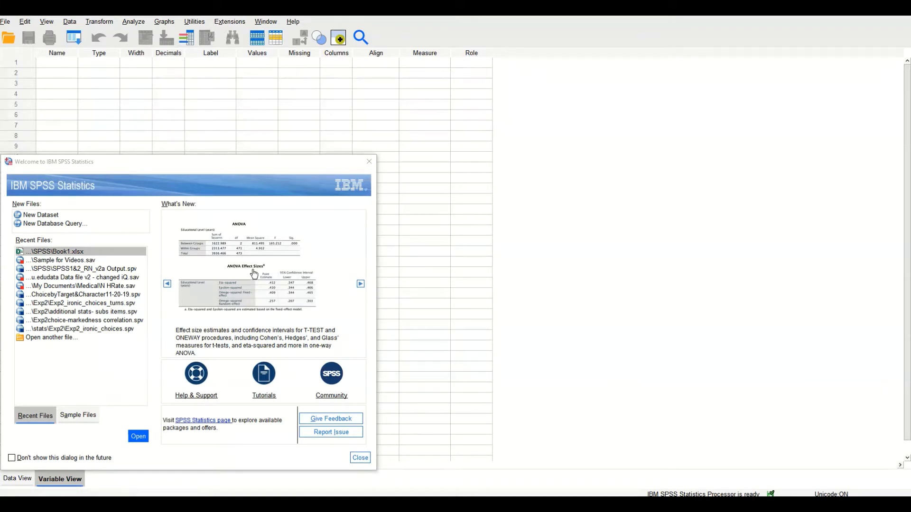
Dismiss the welcome dialog and show the empty dataset in Data View.
click(19, 480)
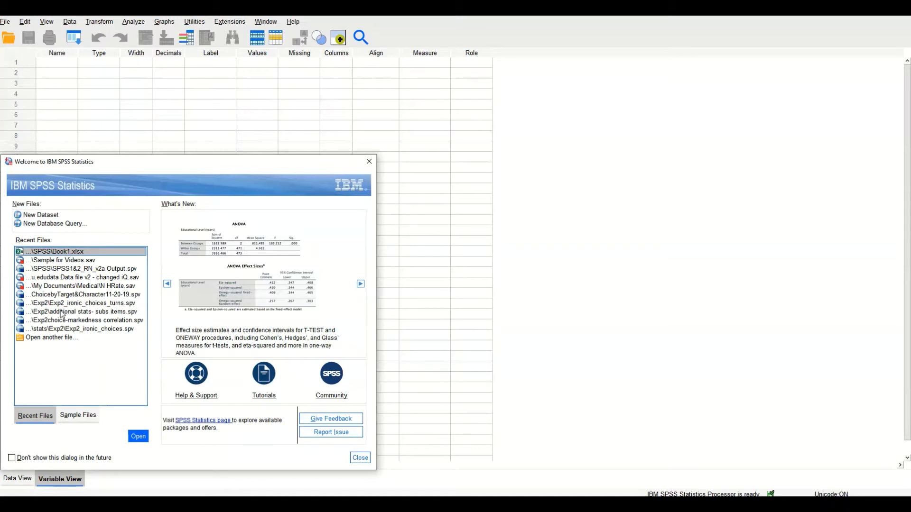
click(360, 458)
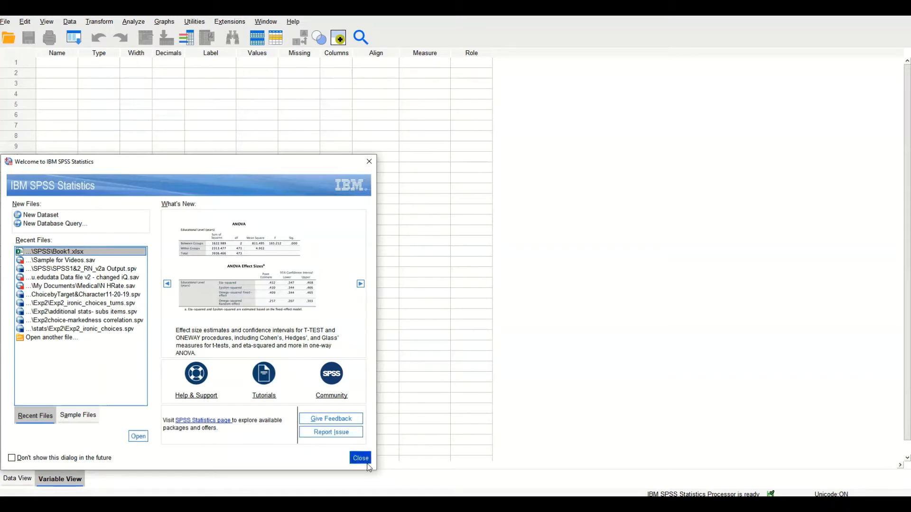
click(10, 481)
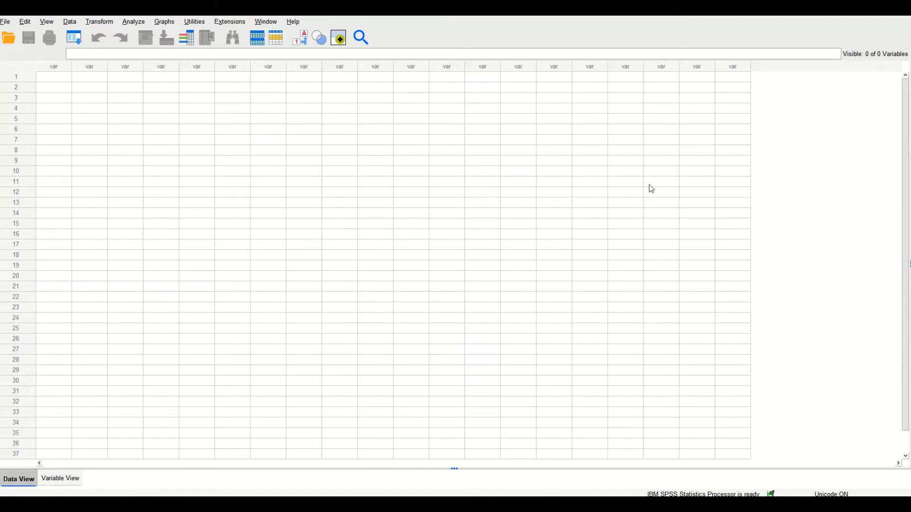
Start importing data from an Excel file.
click(9, 26)
mouse_move(15, 46)
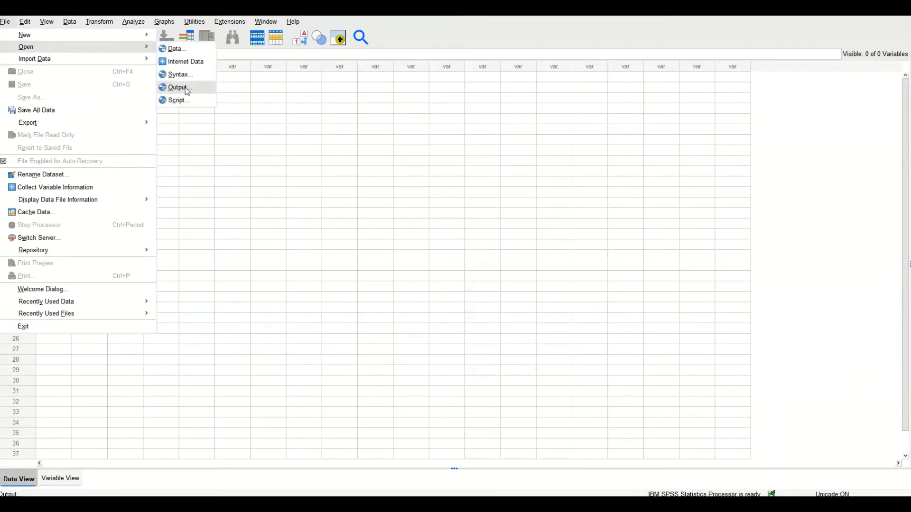
mouse_move(90, 62)
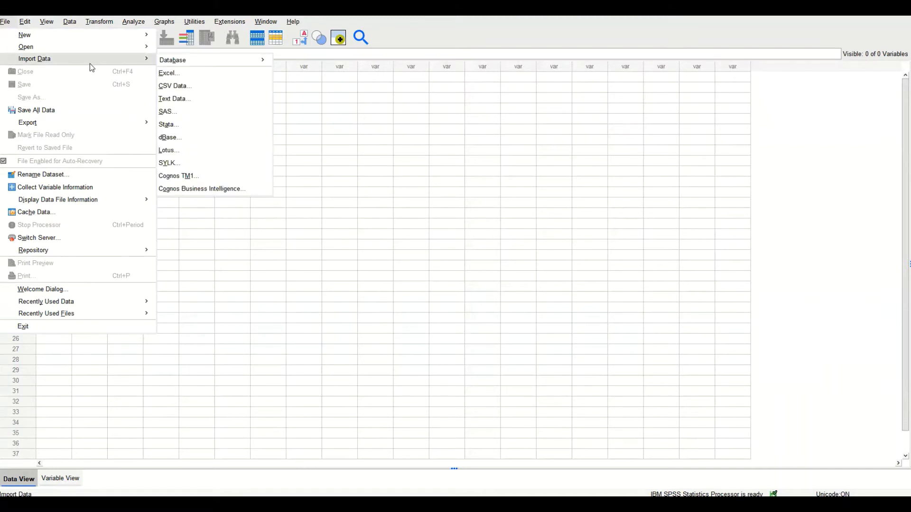
click(187, 73)
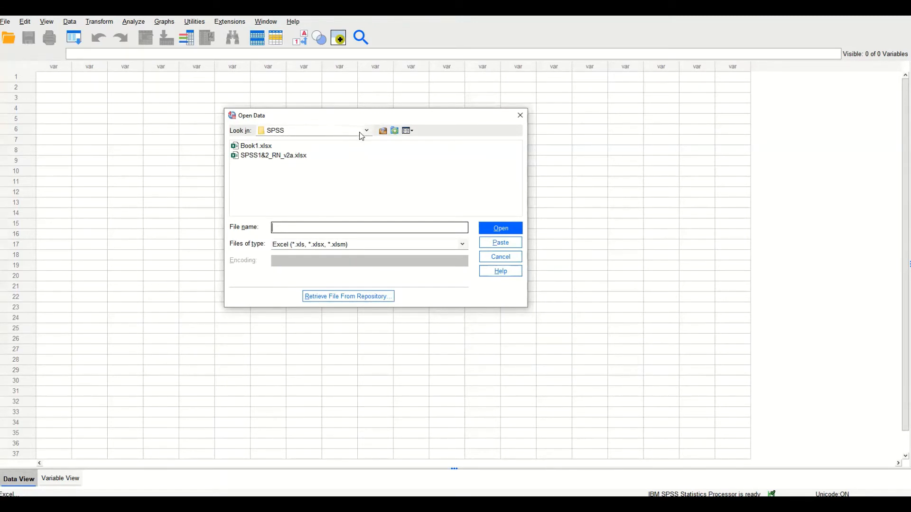
Try the CSV (*.csv) file type filter for the import and return it to Excel.
click(296, 246)
click(303, 262)
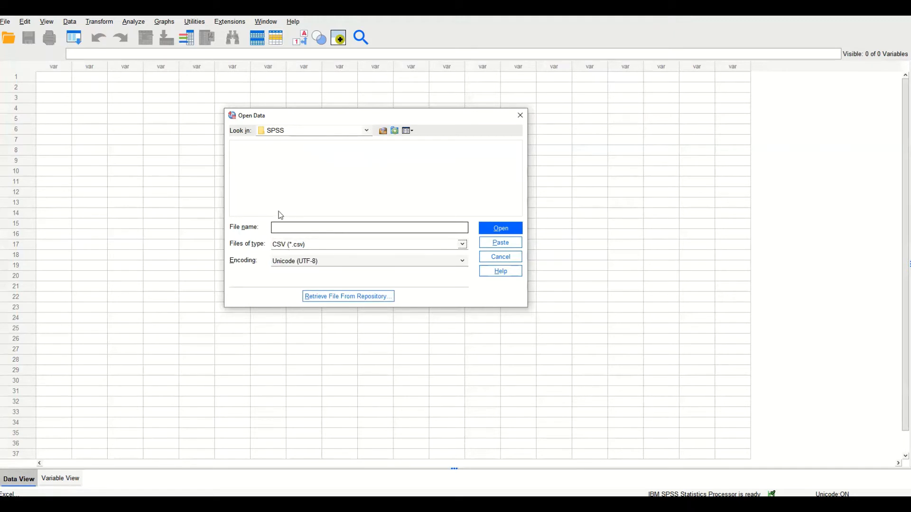
click(281, 247)
click(298, 252)
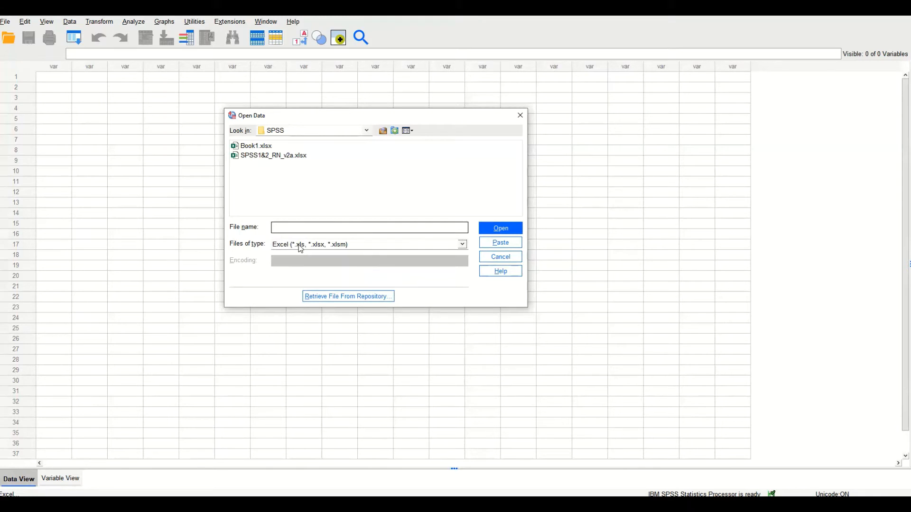
Open Book1.xlsx from the SPSS folder and keep Sheet1 [A1:E13] as the worksheet to read.
click(256, 148)
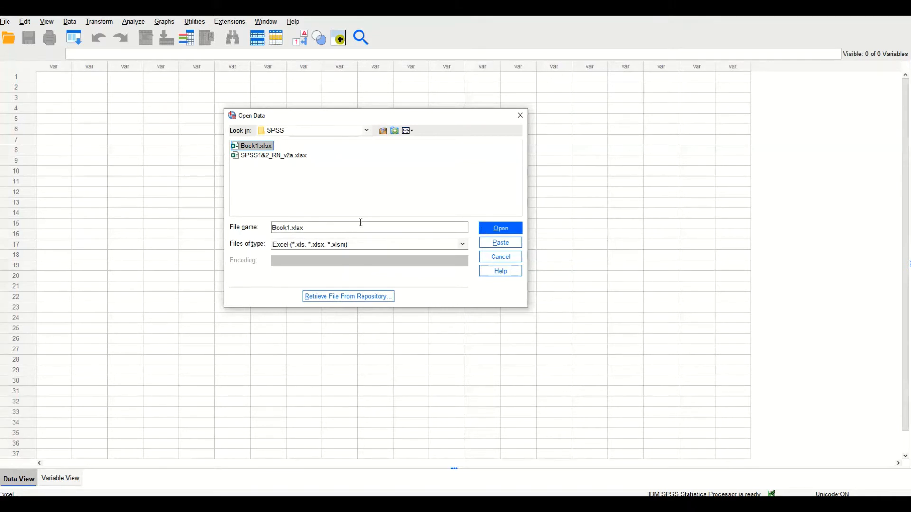
click(501, 229)
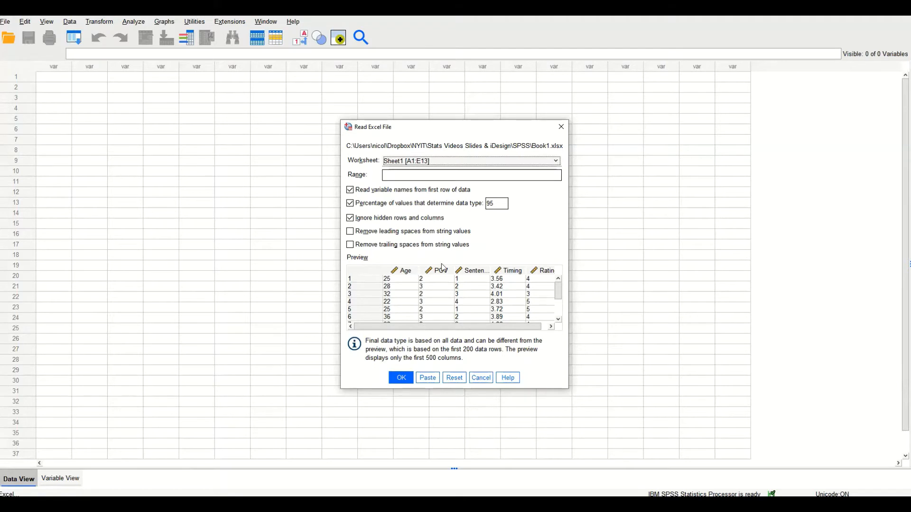
click(438, 165)
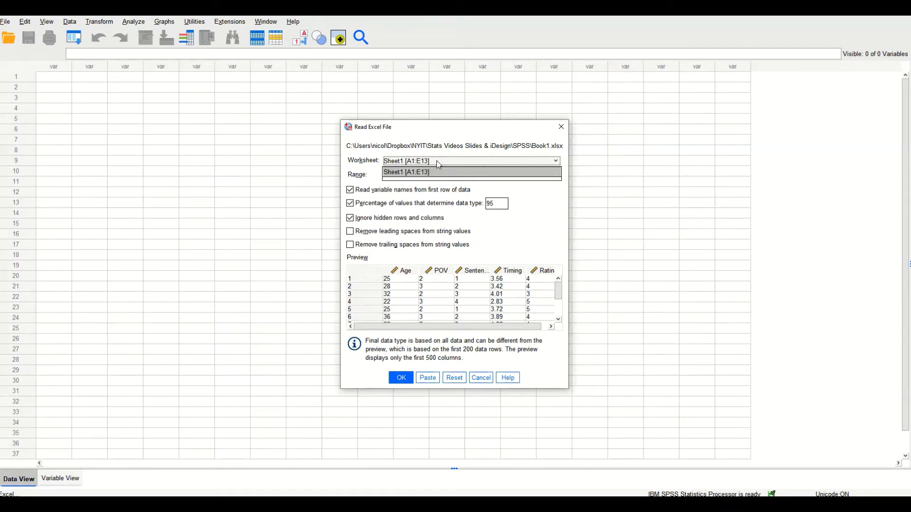
click(399, 176)
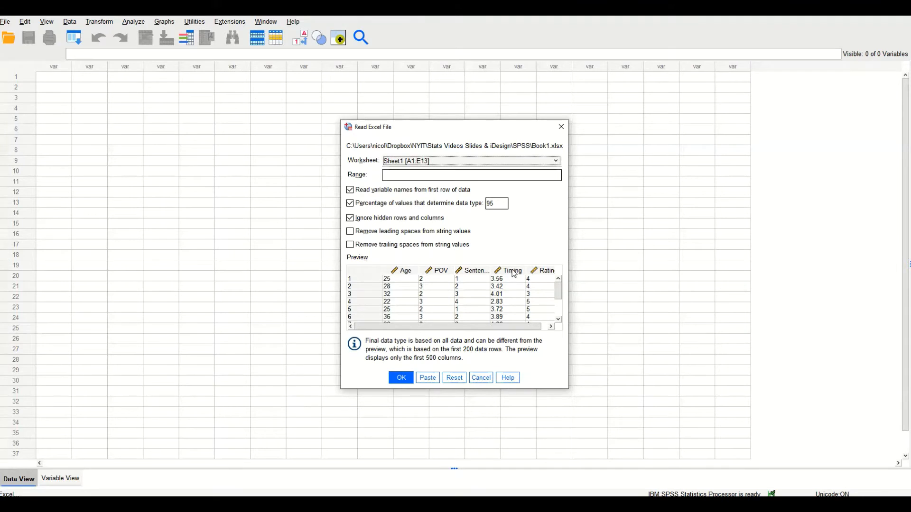
Compare the preview without header names, re-enable reading variable names from the first row of data, and import the worksheet.
click(352, 192)
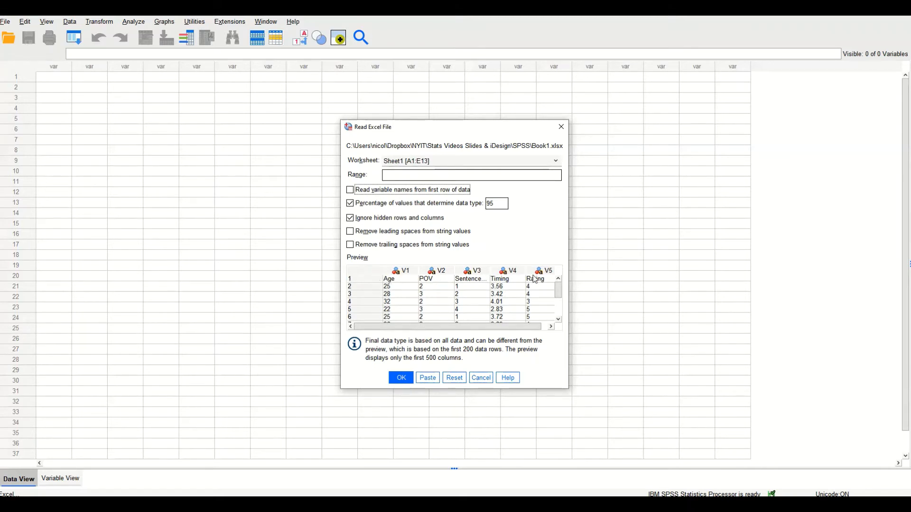
click(356, 189)
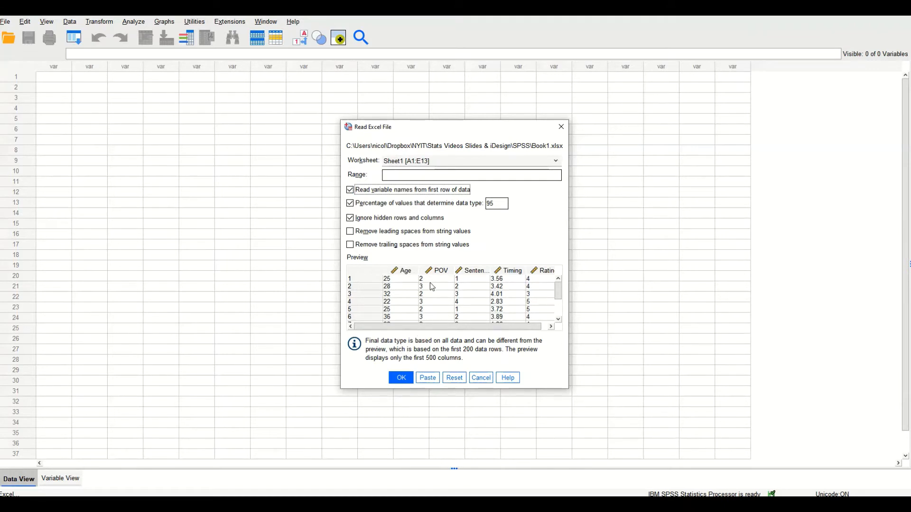
click(407, 377)
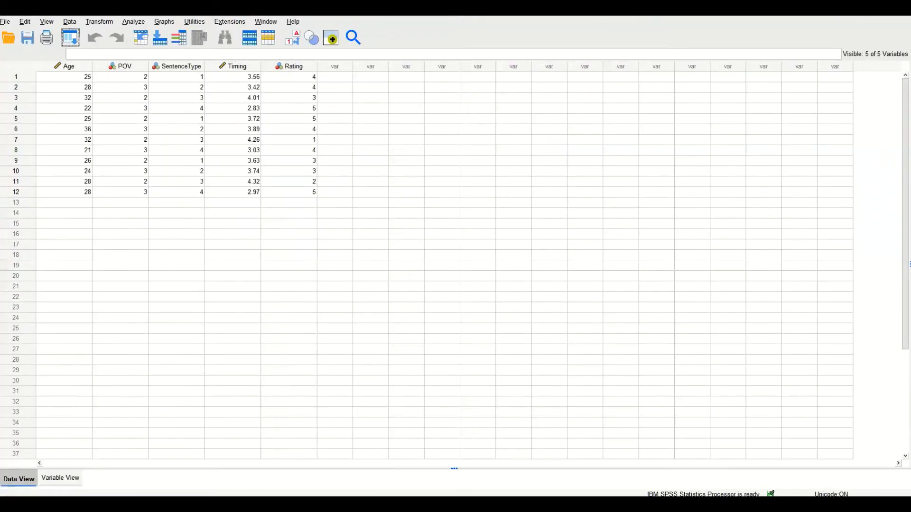
Bring the imported dataset's window to the front and restore it from maximized to a floating window.
mouse_move(336, 505)
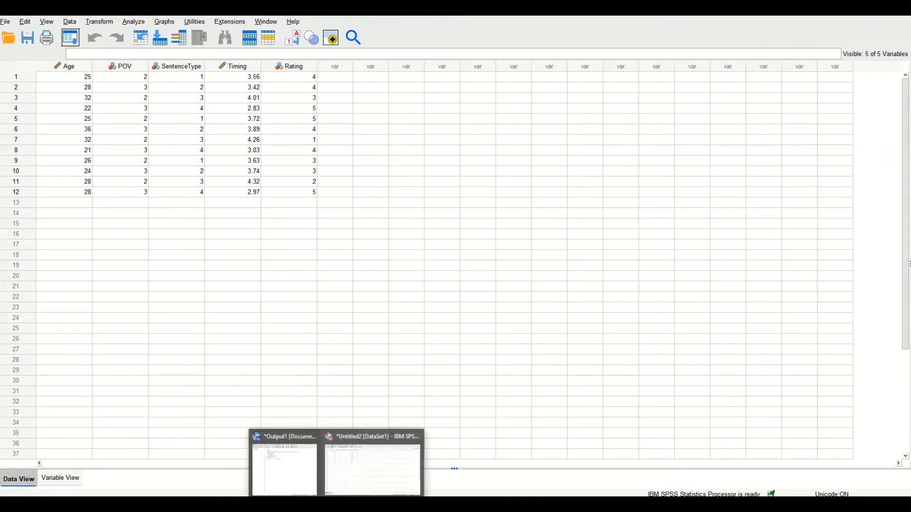
click(385, 477)
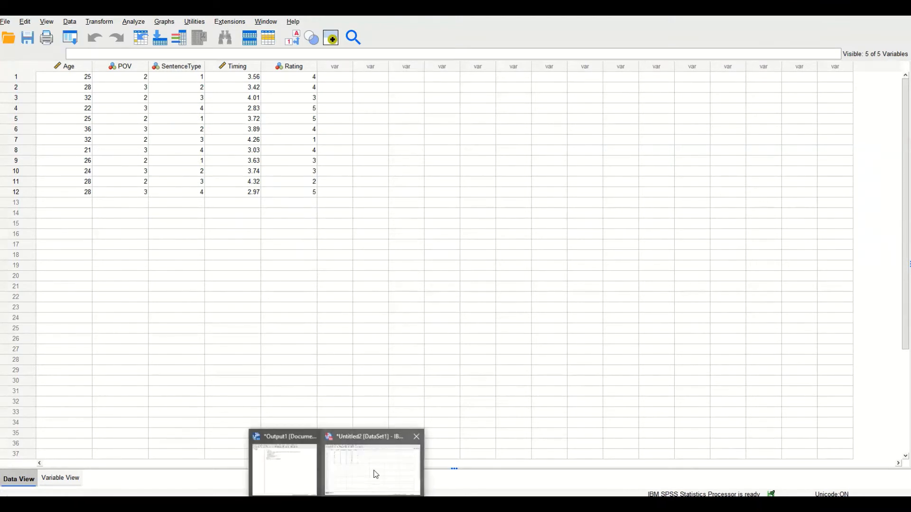
click(375, 474)
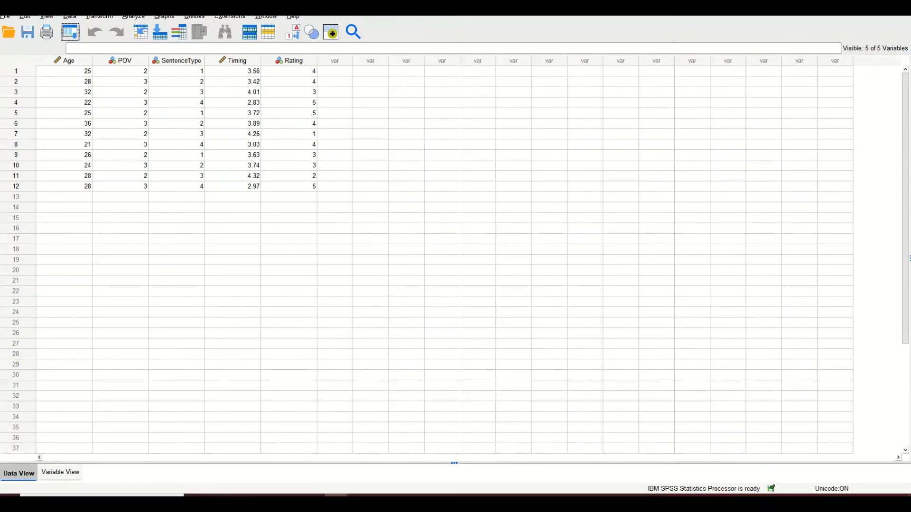
click(878, 3)
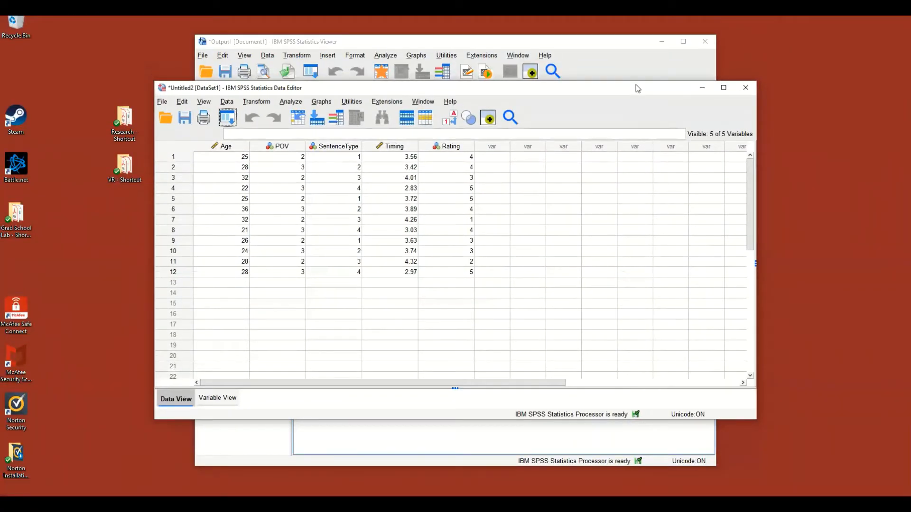
Spread the Data Editor and the output viewer apart on the desktop and make the Data Editor taller.
drag(636, 85, 492, 24)
click(641, 42)
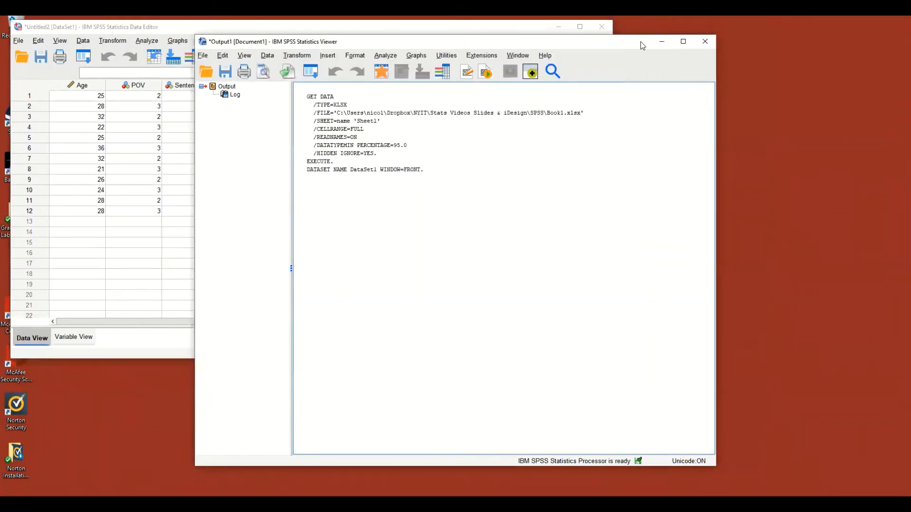
drag(641, 41, 717, 51)
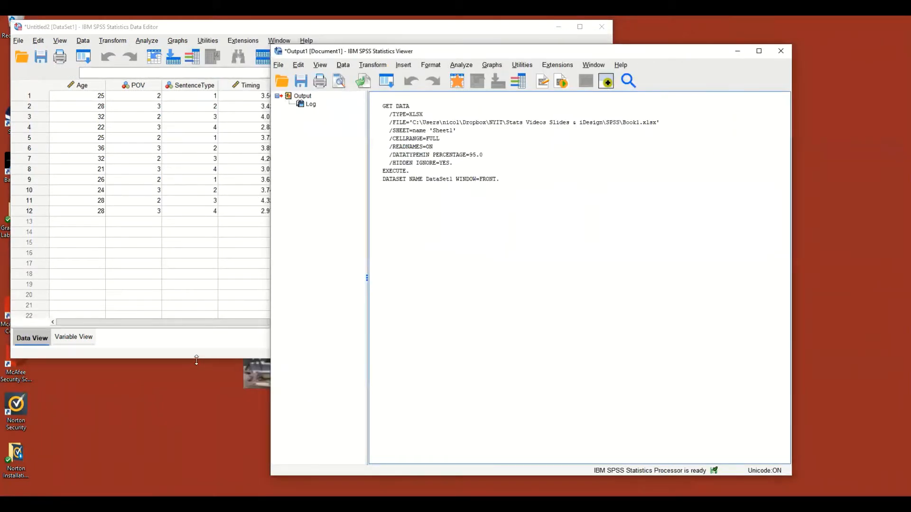
drag(197, 360, 197, 481)
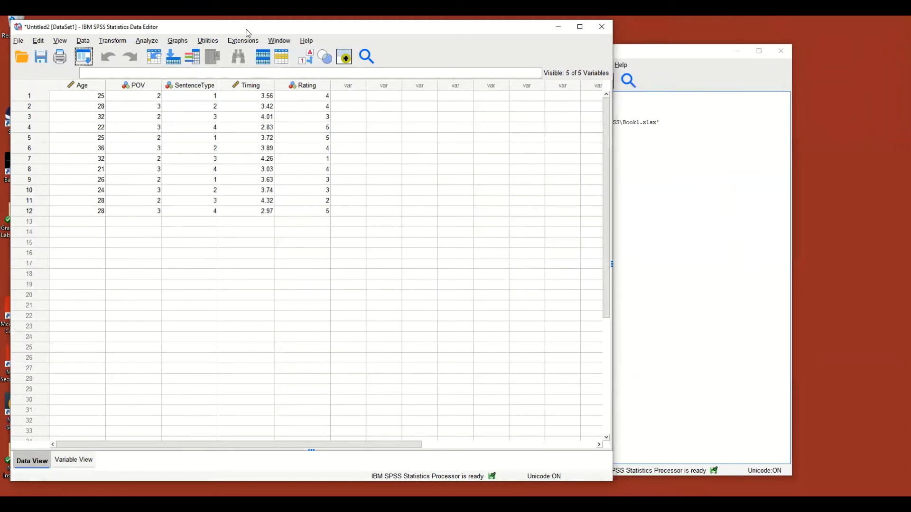
drag(247, 31, 240, 26)
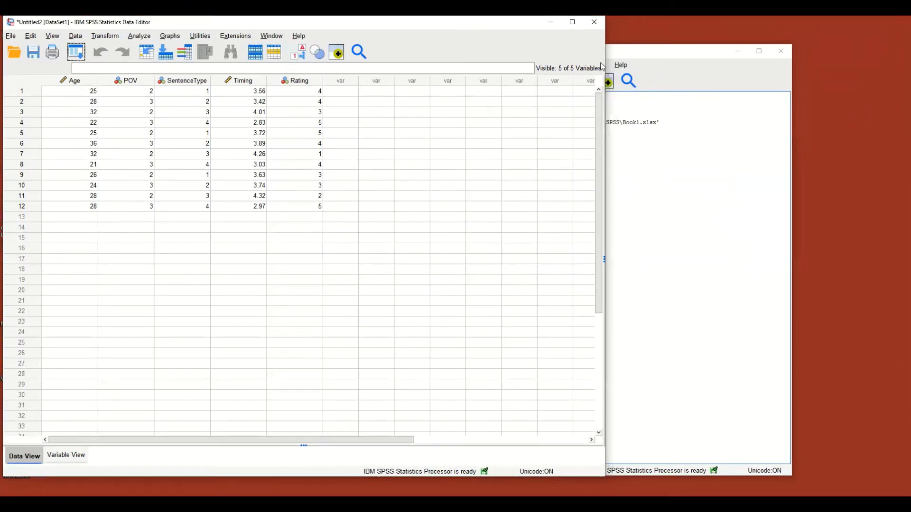
drag(607, 52, 711, 68)
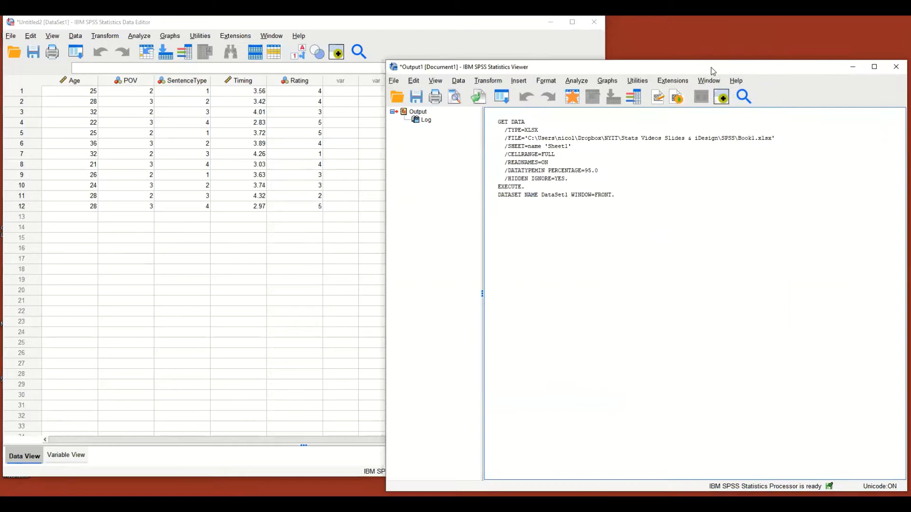
Align the output viewer with the Data Editor's upper edge and make the Data Editor narrower and slightly taller.
click(513, 65)
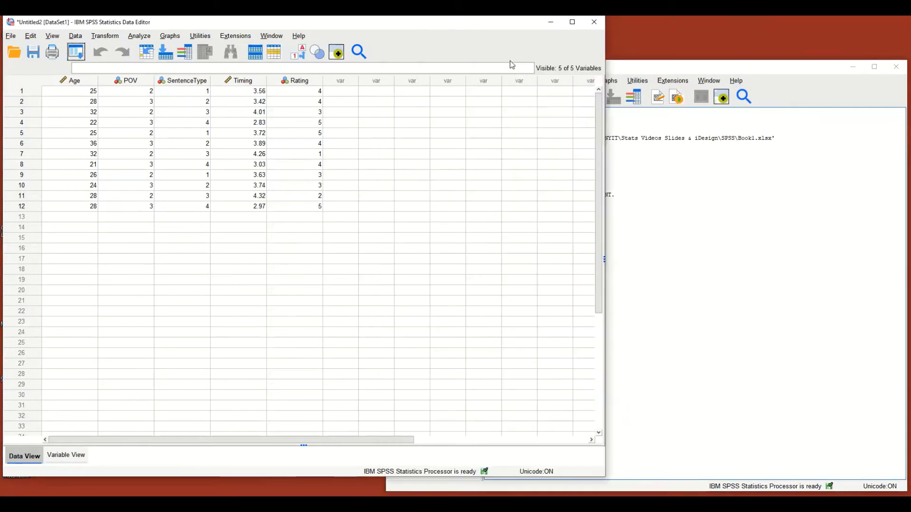
click(641, 60)
drag(642, 60, 641, 17)
click(375, 154)
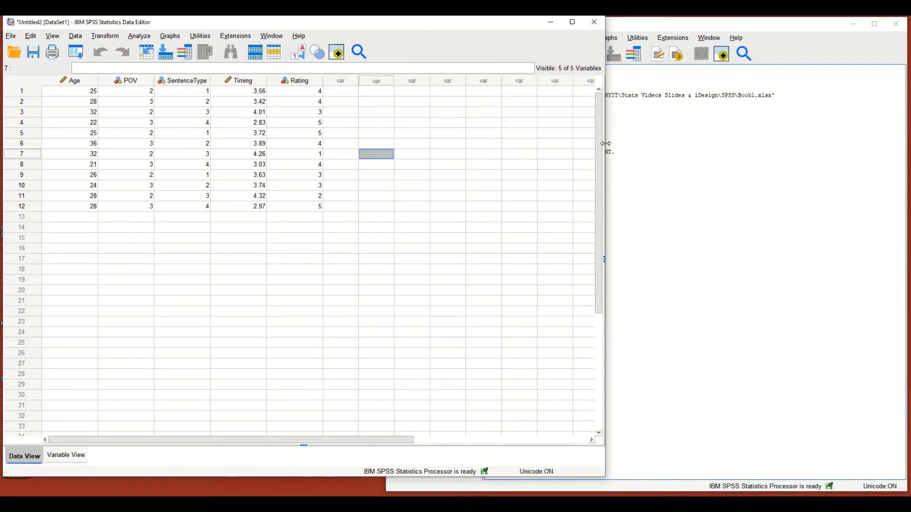
drag(606, 143, 468, 143)
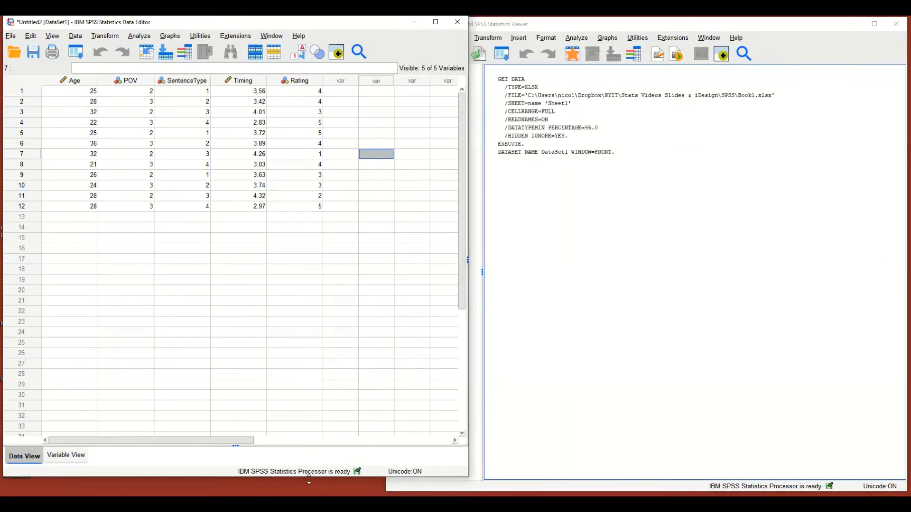
drag(309, 479, 309, 494)
Examine the GET DATA import log in the output viewer alongside the imported dataset.
click(596, 348)
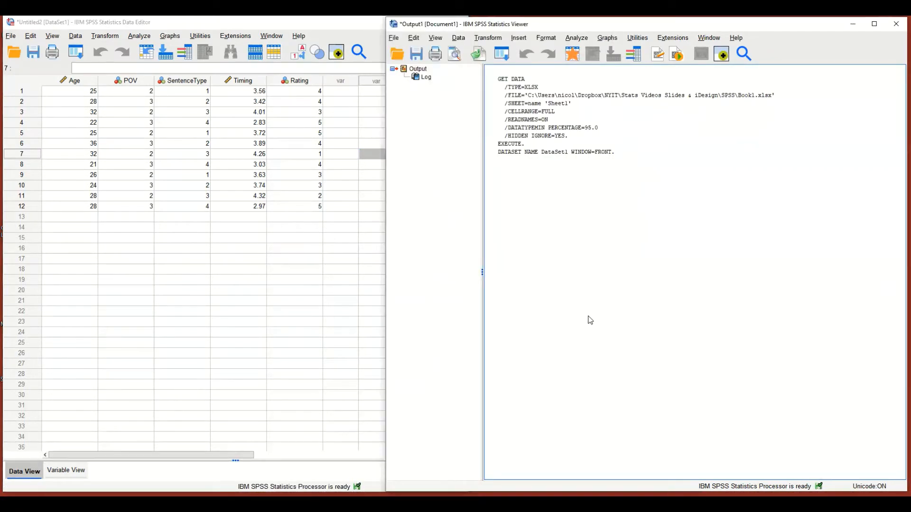
click(352, 280)
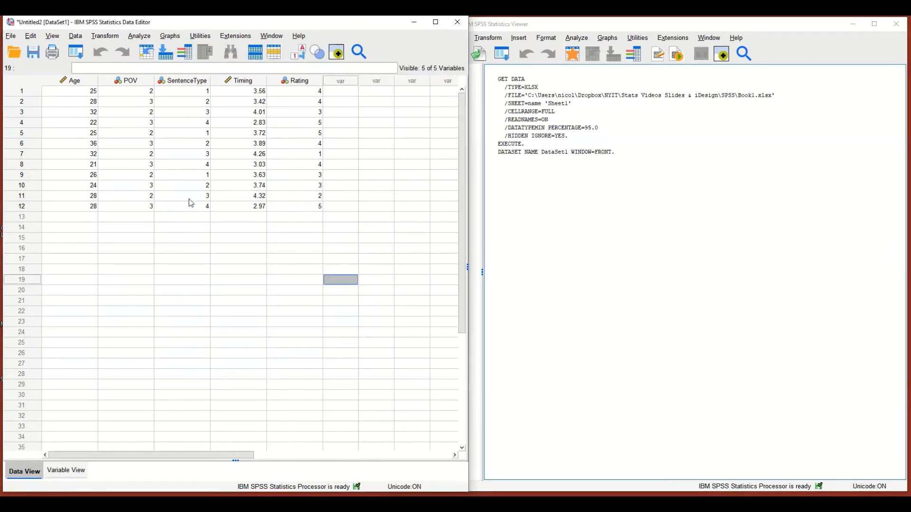
click(511, 204)
click(499, 164)
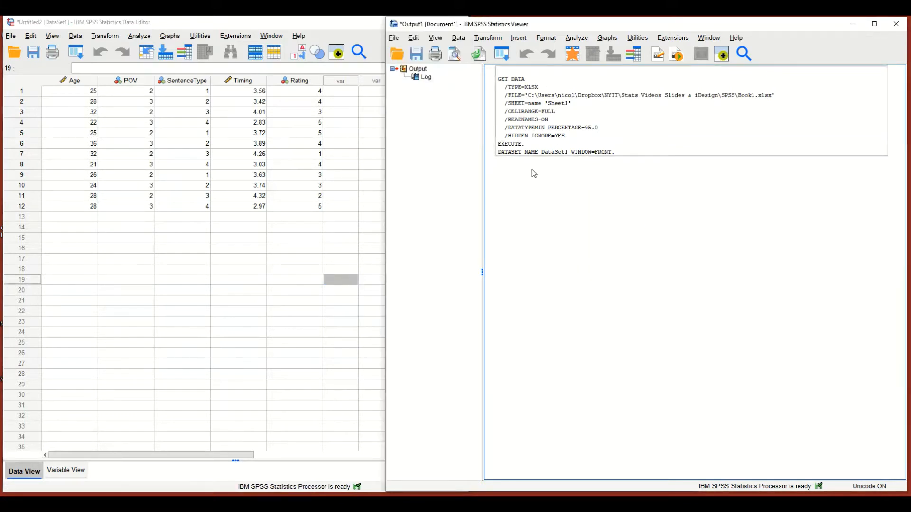
click(555, 169)
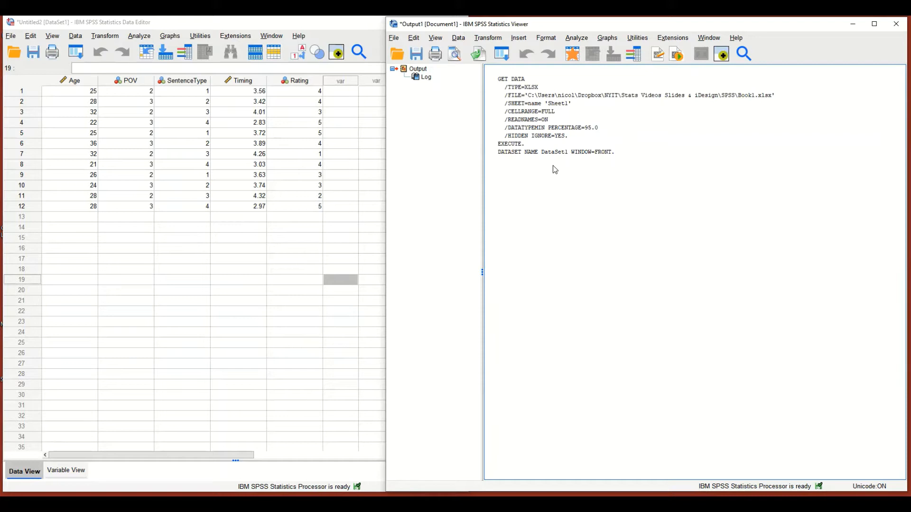
click(562, 138)
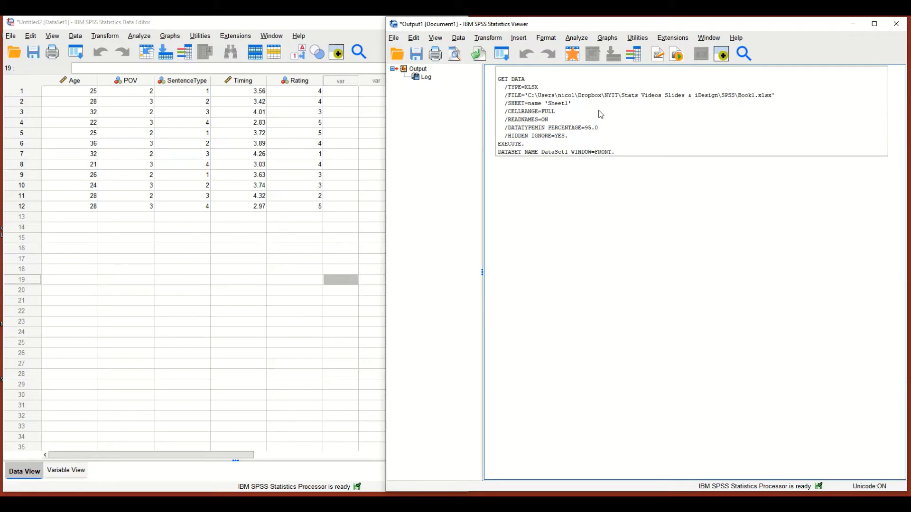
Show the dataset's Variable View and widen the Data Editor so all attribute columns through Role fit.
click(254, 252)
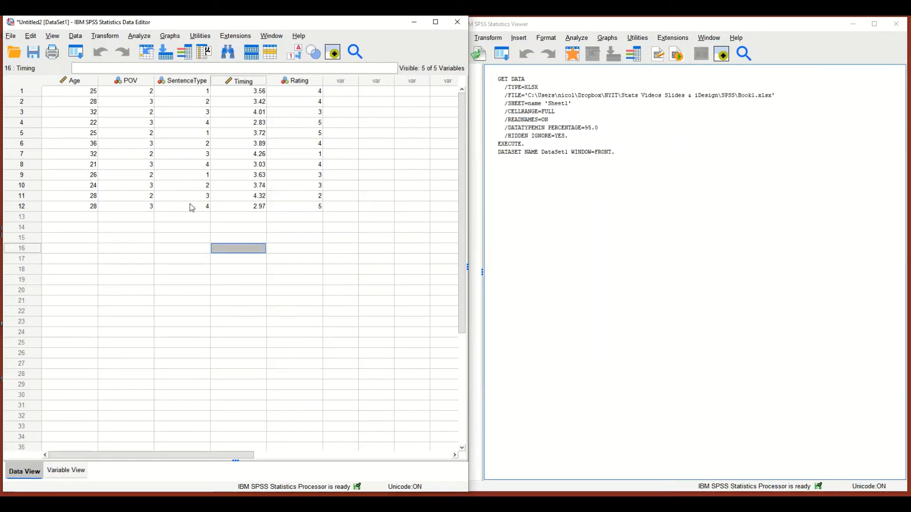
click(73, 472)
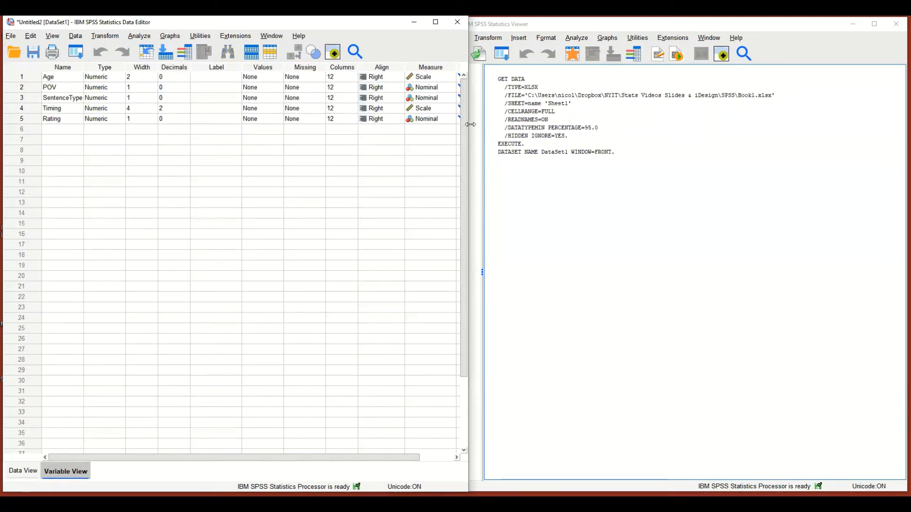
drag(470, 124, 620, 124)
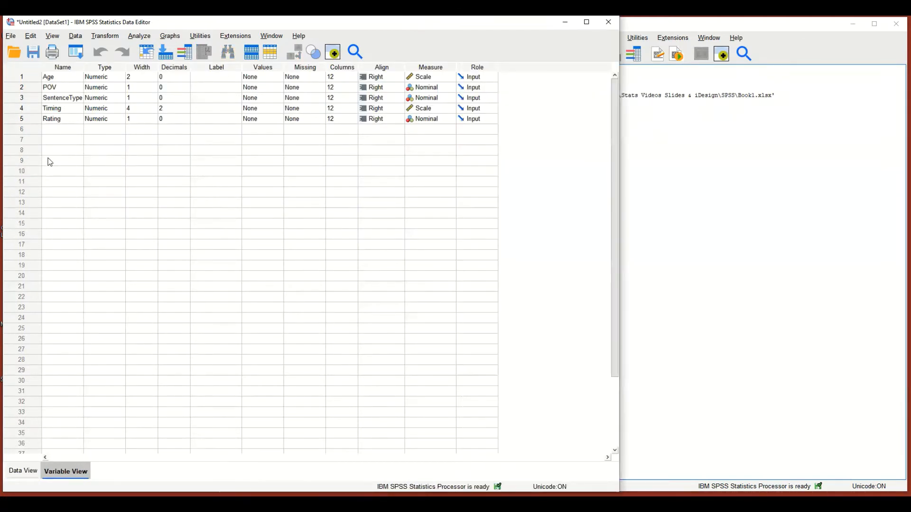
Try to rename the POV variable to "Point of View" in the variable definitions.
click(56, 78)
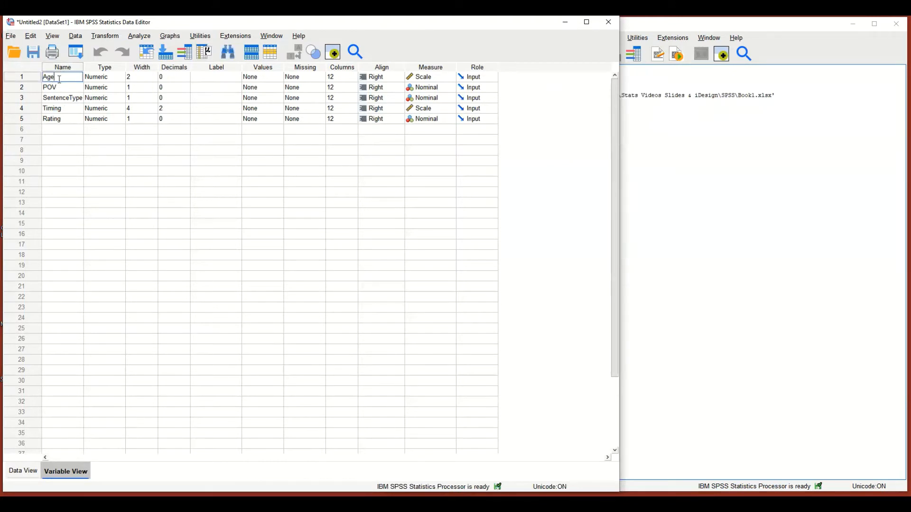
click(58, 89)
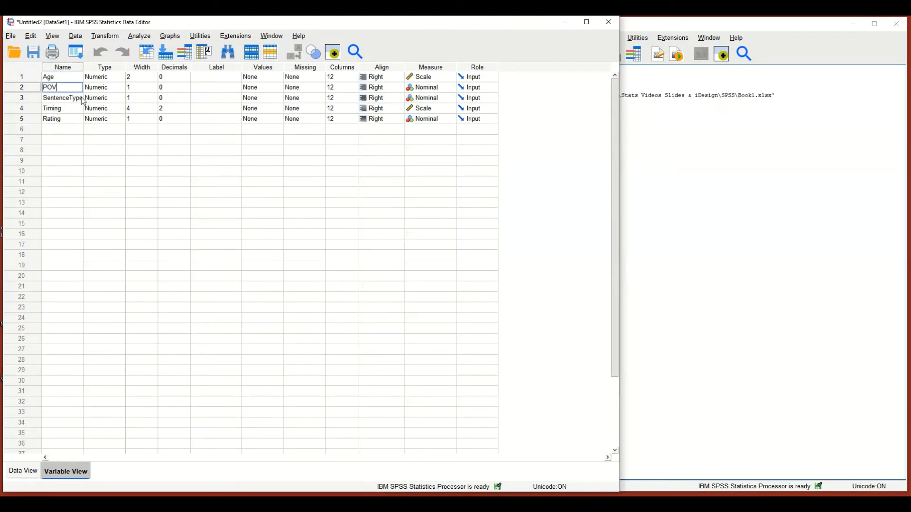
key(BackSpace)
key(BackSpace)
text(oint of)
key(BackSpace)
key(BackSpace)
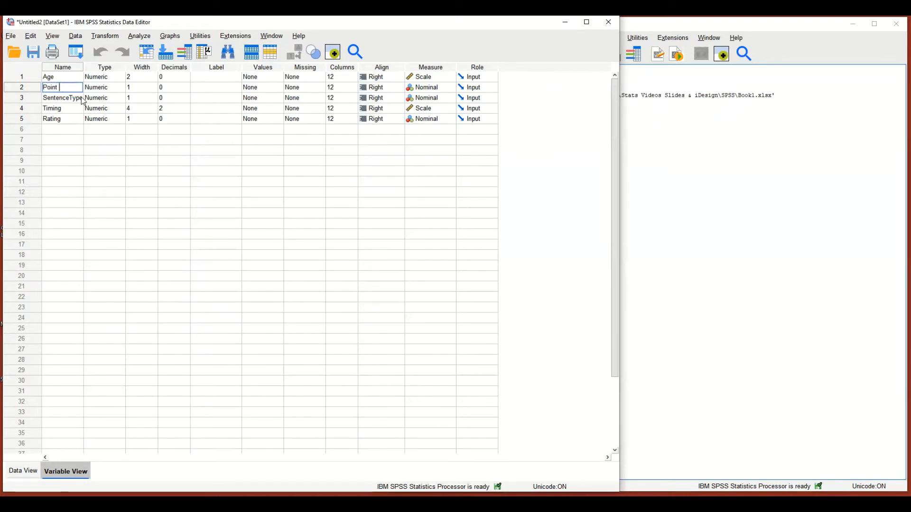
key(BackSpace)
text(of View)
key(Return)
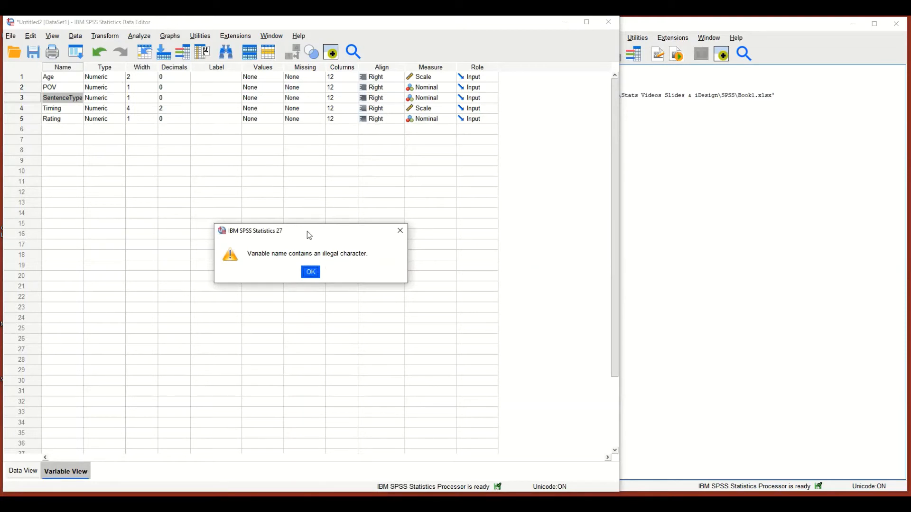
click(311, 272)
Rename the POV variable as PointOfView, without spaces.
double_click(71, 87)
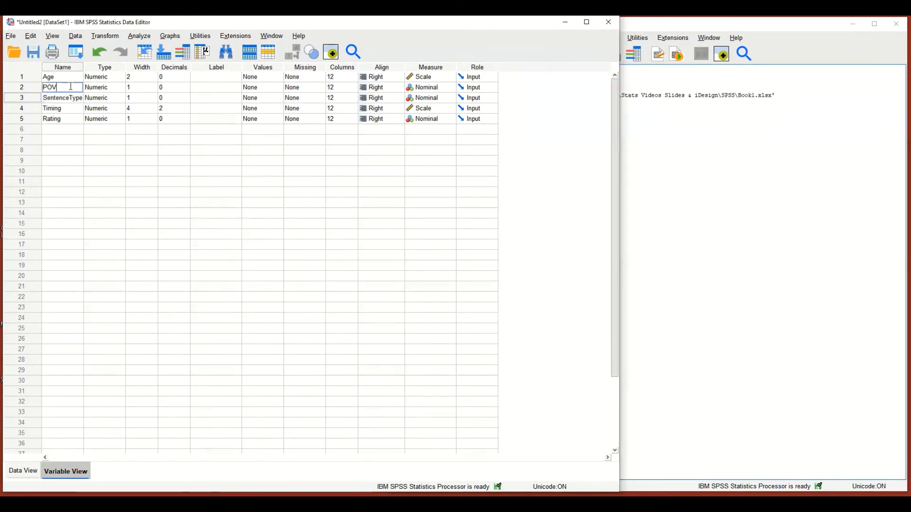
key(BackSpace)
key(BackSpace)
text(oin)
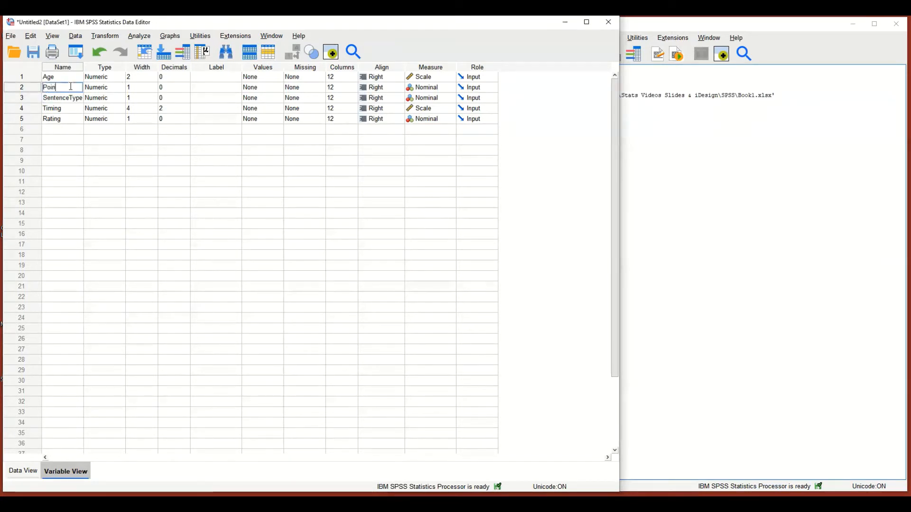
text(tOfView)
key(Return)
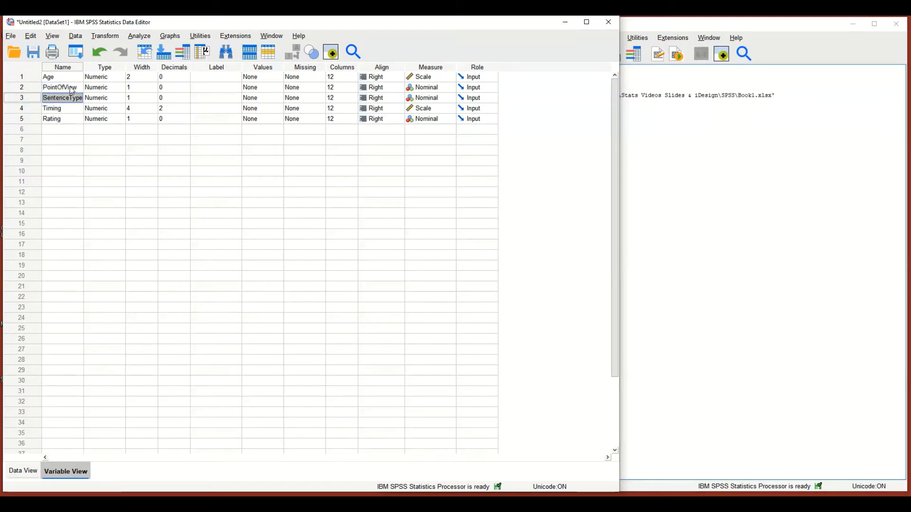
key(Down)
key(Down)
key(Down)
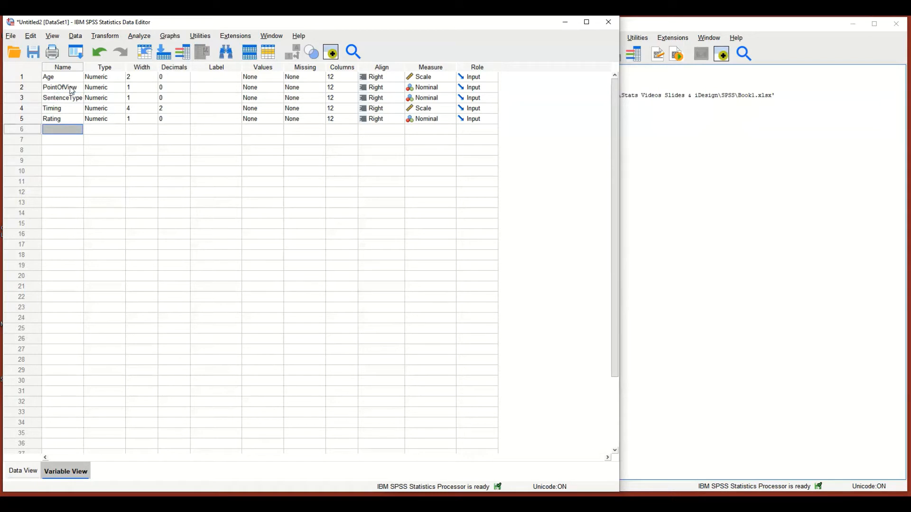
key(Down)
key(Up)
key(Down)
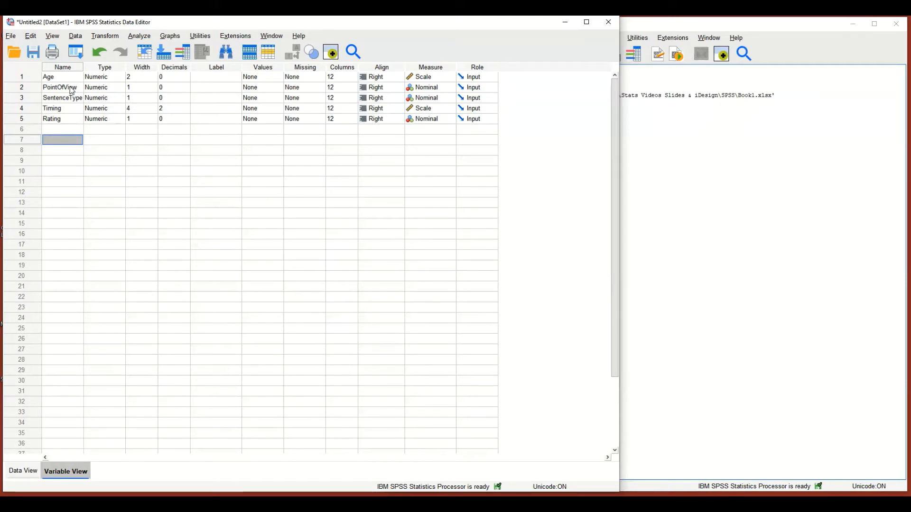
key(Right)
key(Up)
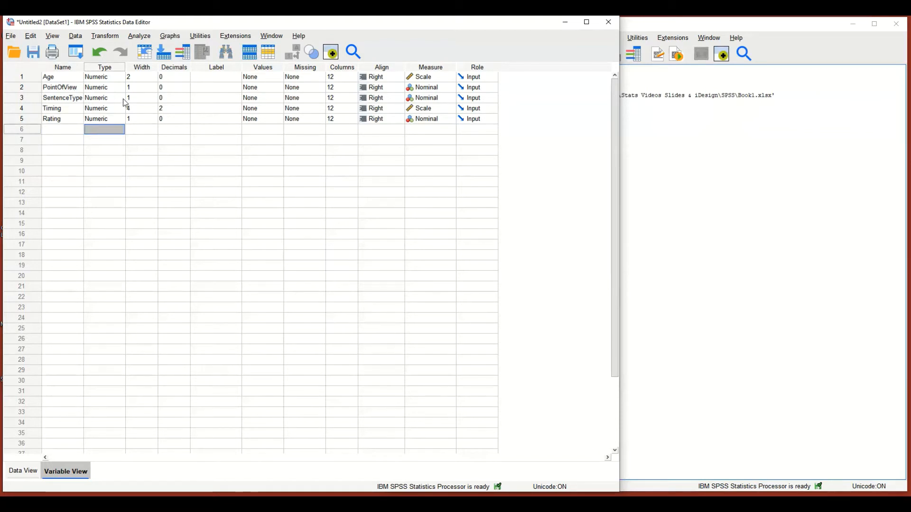
Review the variable type options for Age, preview the String settings, and keep the Numeric type.
click(122, 79)
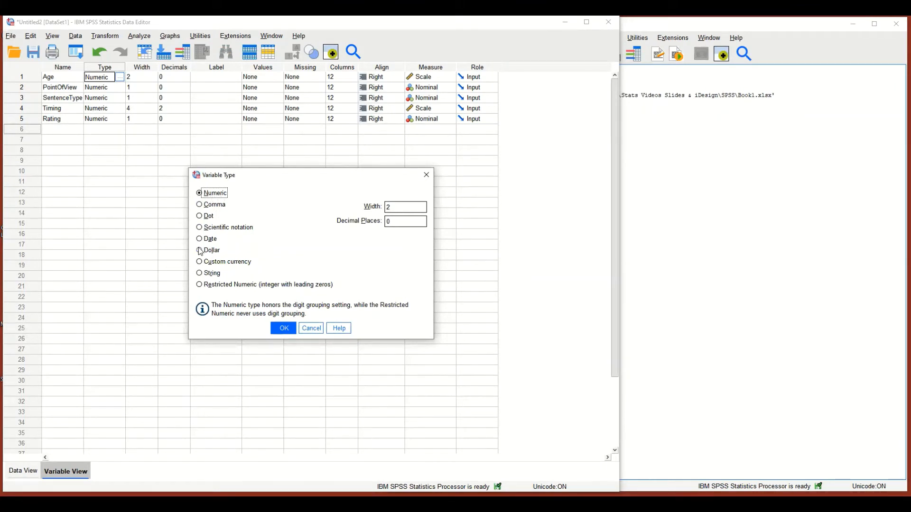
click(201, 278)
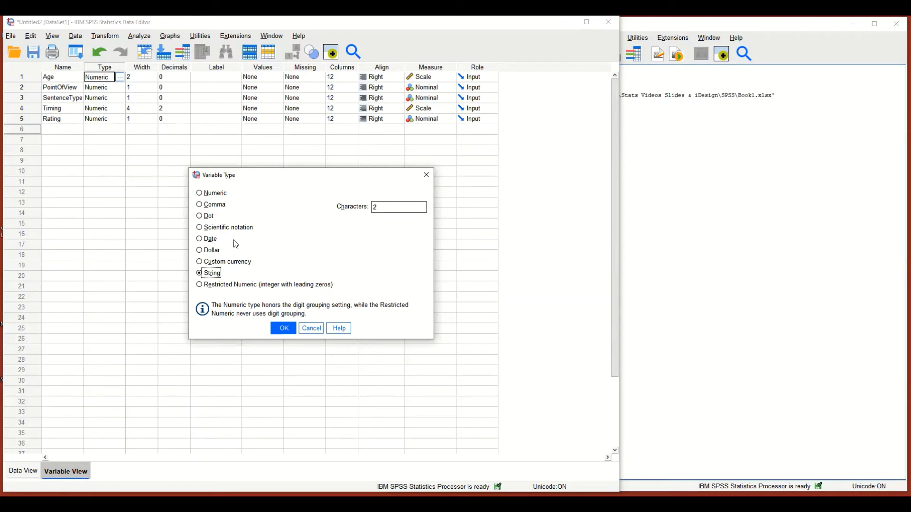
click(200, 194)
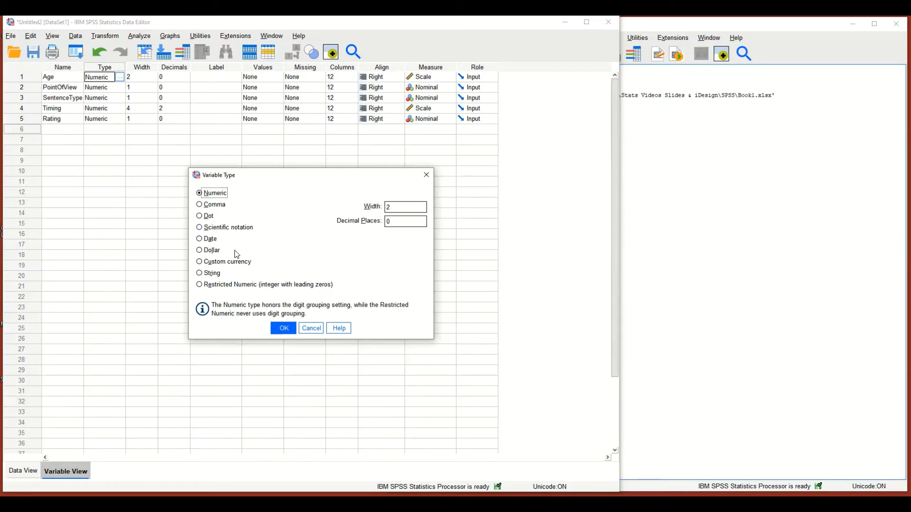
click(284, 329)
Check the Width setting of PointOfView and the Decimals settings of the variables.
click(151, 88)
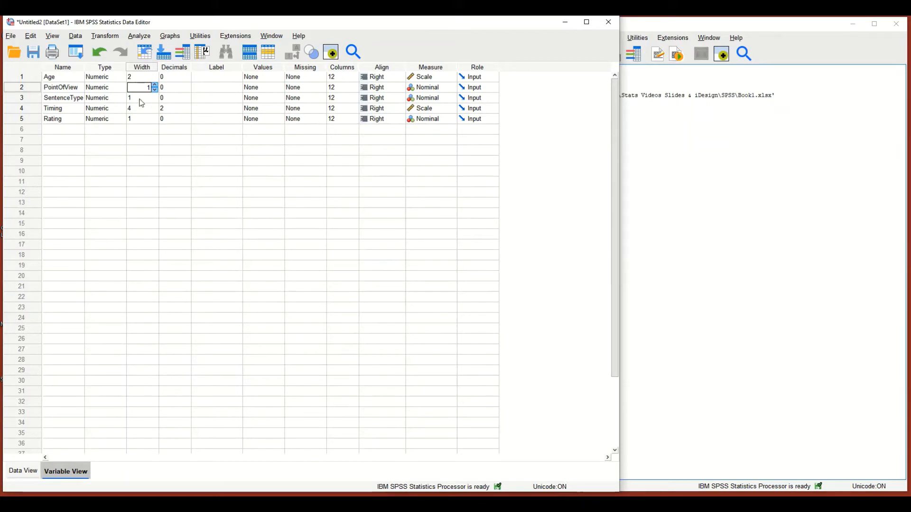
click(186, 78)
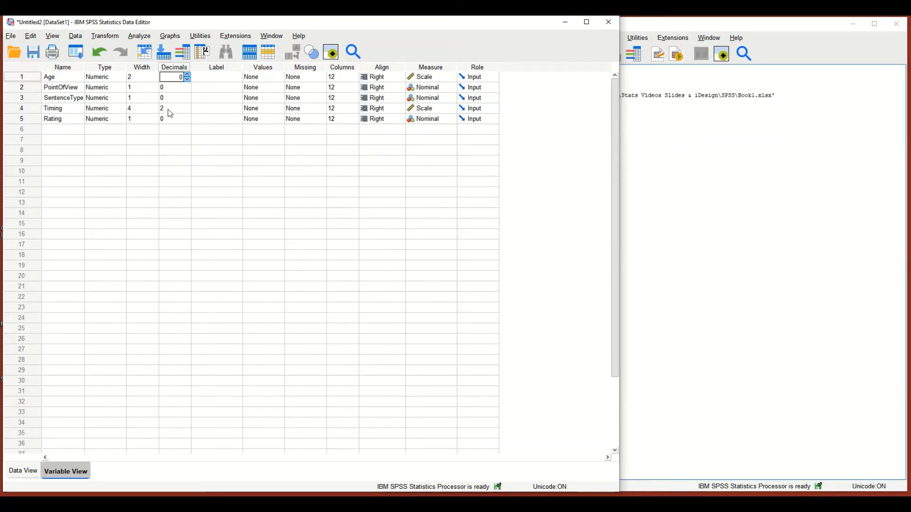
click(180, 139)
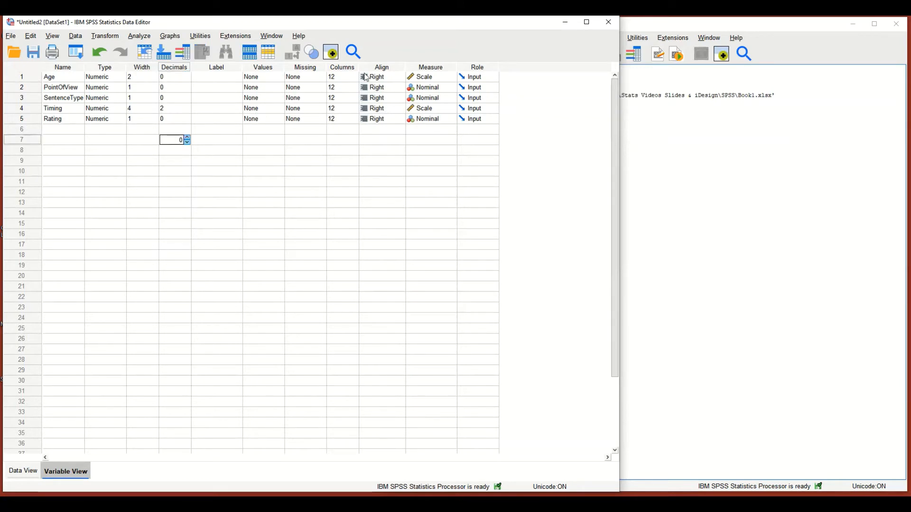
Review the measurement level choices for PointOfView and set the Rating variable's Measure to Scale.
click(443, 86)
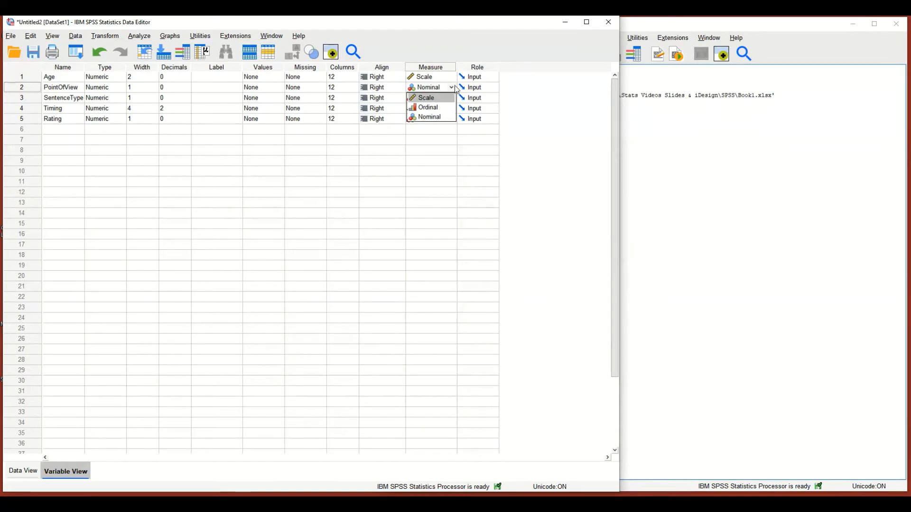
click(456, 88)
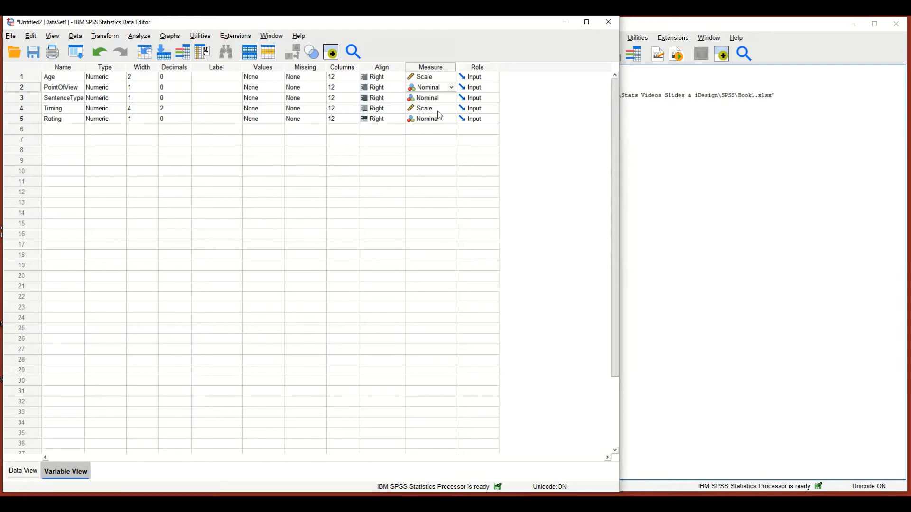
click(449, 123)
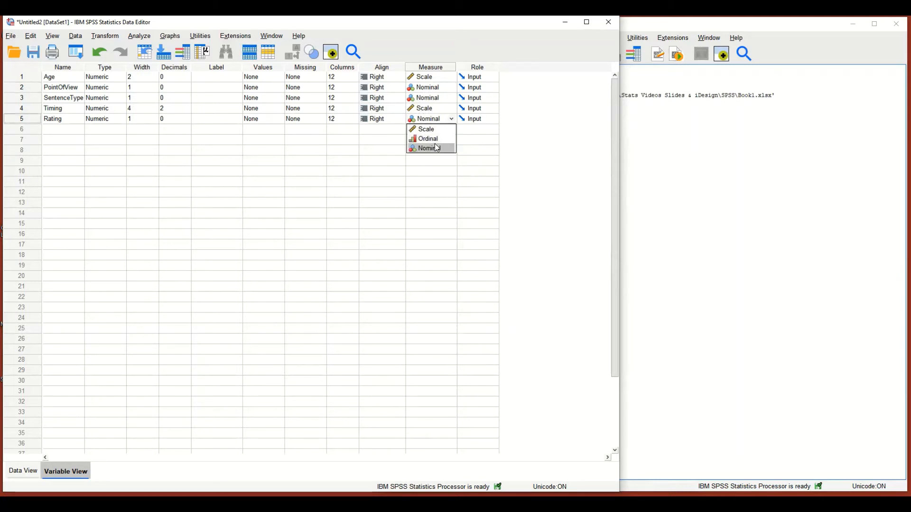
click(431, 130)
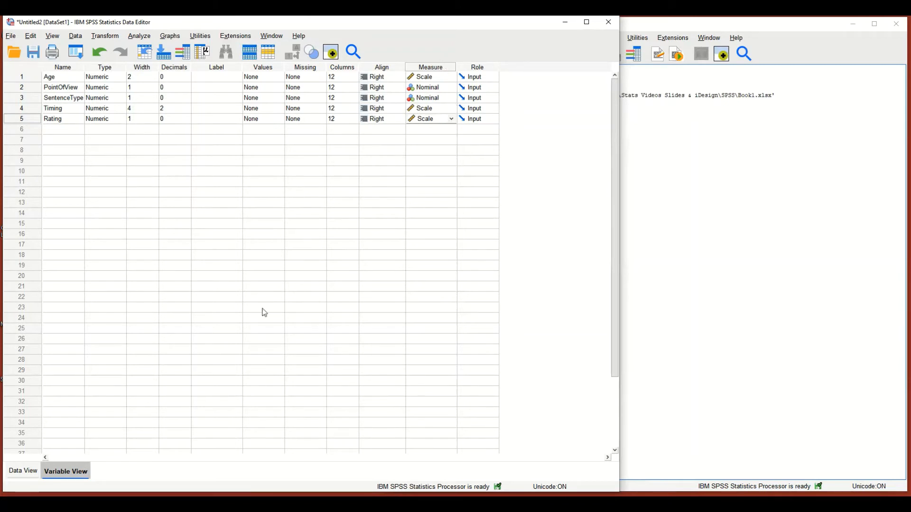
Return to the Data View and save the dataset in the SPSS folder as "POV and Sentence Type Data" in SPSS Statistics format.
click(22, 475)
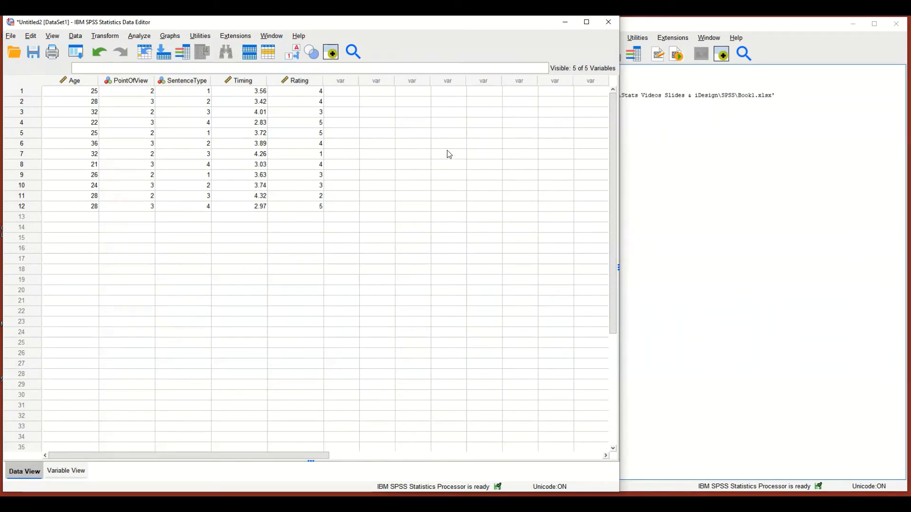
click(40, 56)
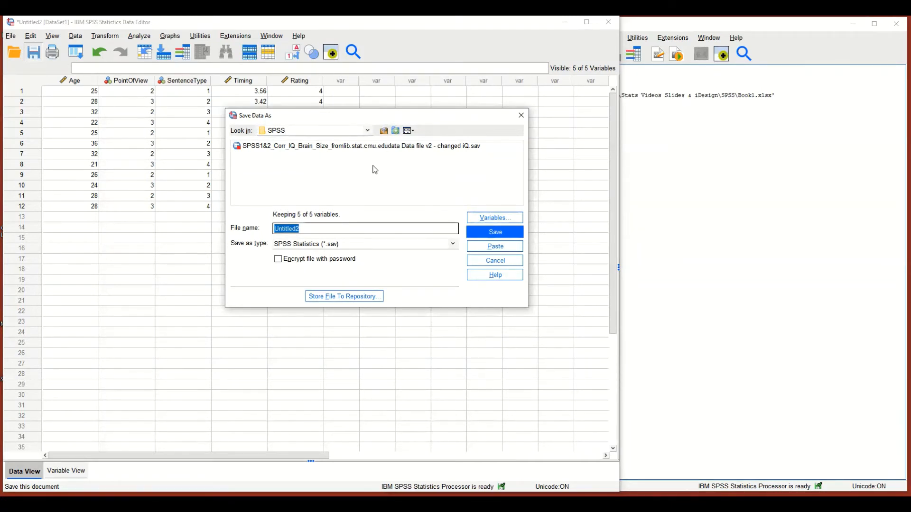
text(POV and Sentence Type )
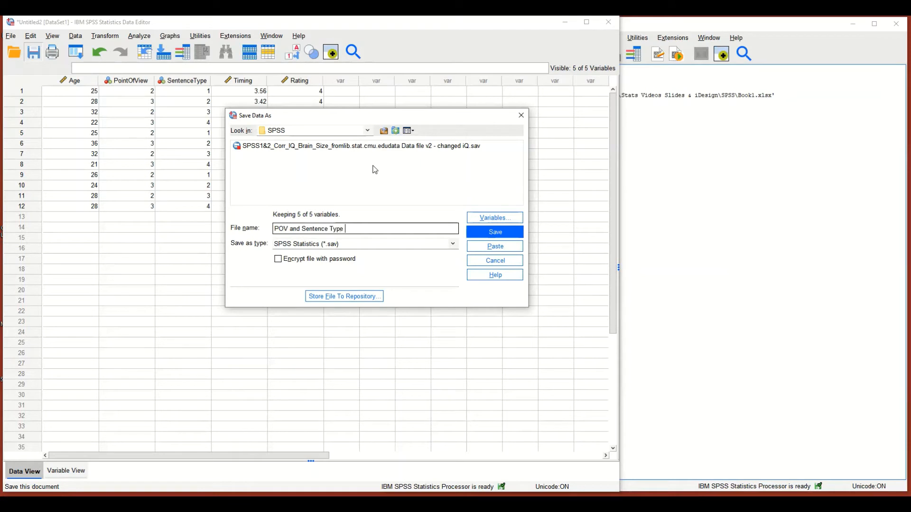
text(Study)
key(BackSpace)
key(BackSpace)
key(BackSpace)
key(BackSpace)
key(BackSpace)
text(Data)
click(479, 234)
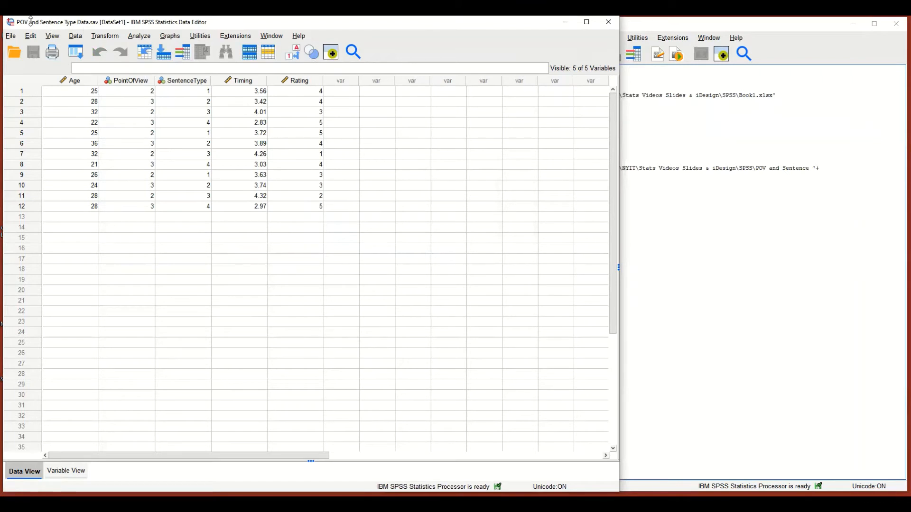
Save the output viewer's document in the SPSS folder as "POV and Sentence Type Output" in Viewer Files format.
click(671, 252)
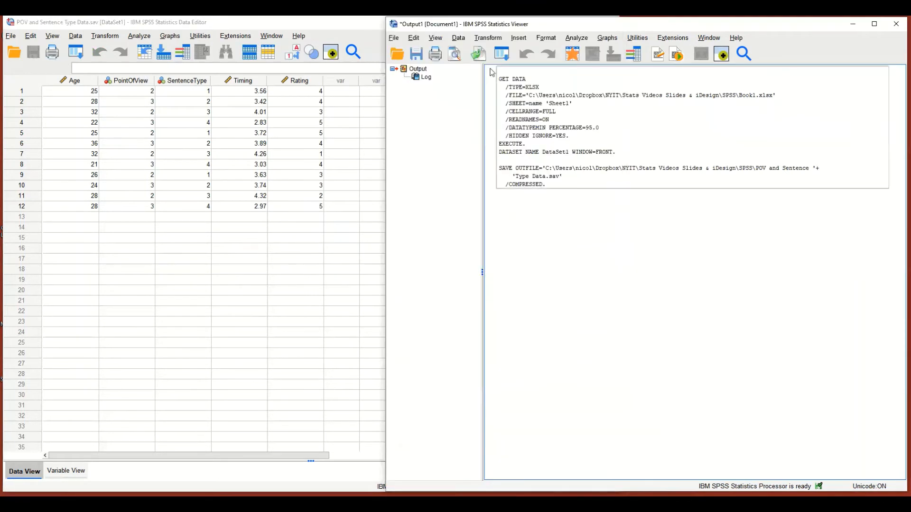
click(417, 54)
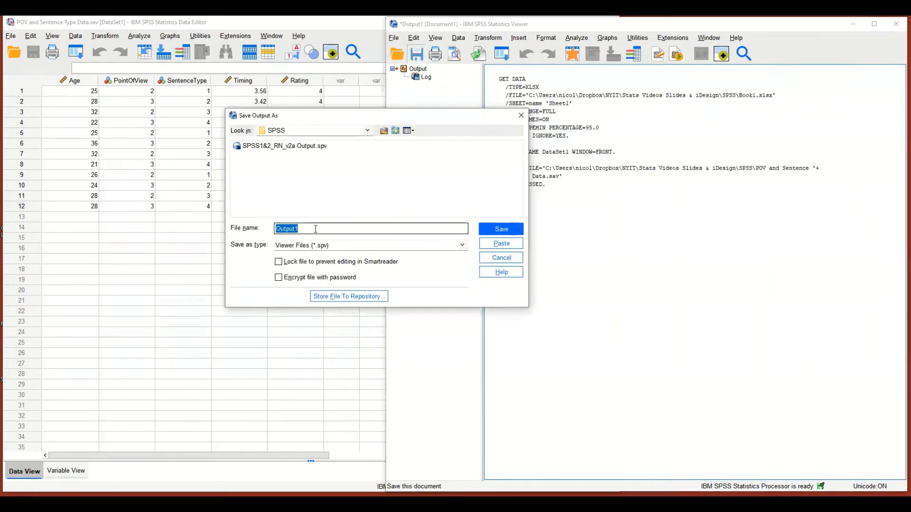
text(POV)
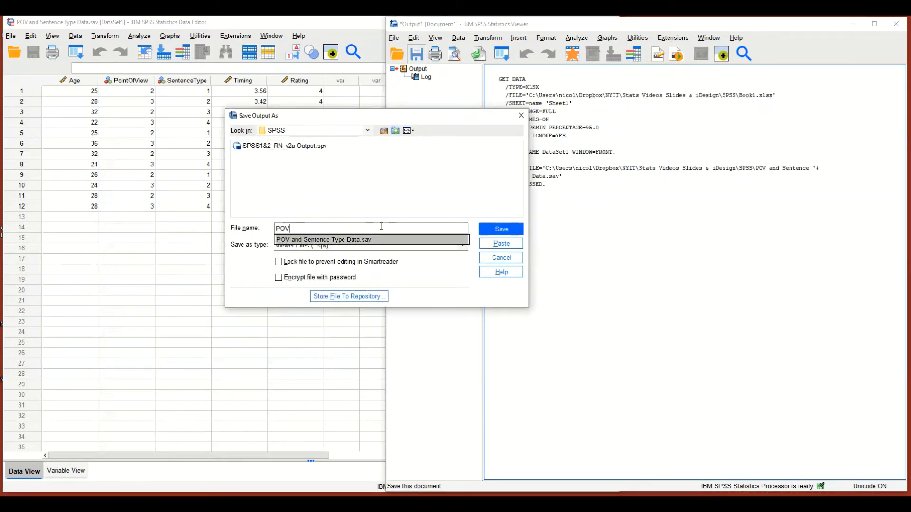
click(371, 240)
click(375, 229)
key(BackSpace)
key(BackSpace)
key(BackSpace)
key(BackSpace)
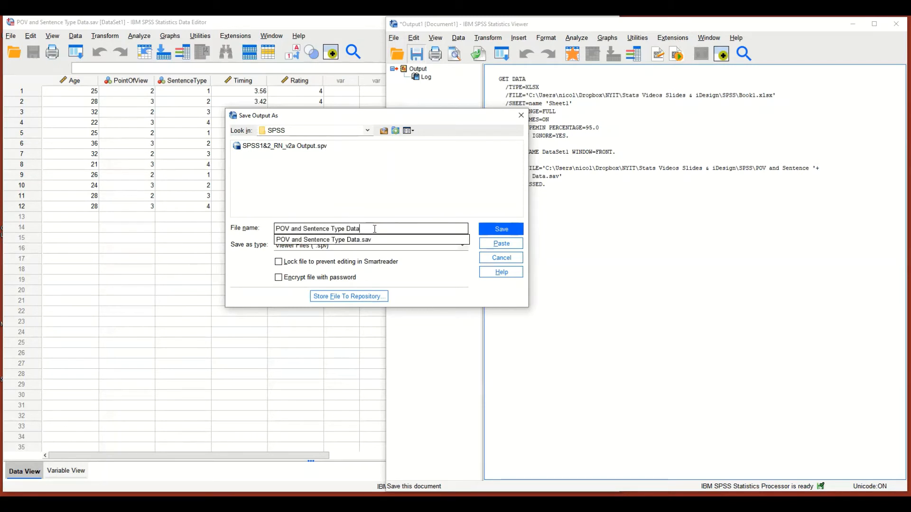
click(385, 212)
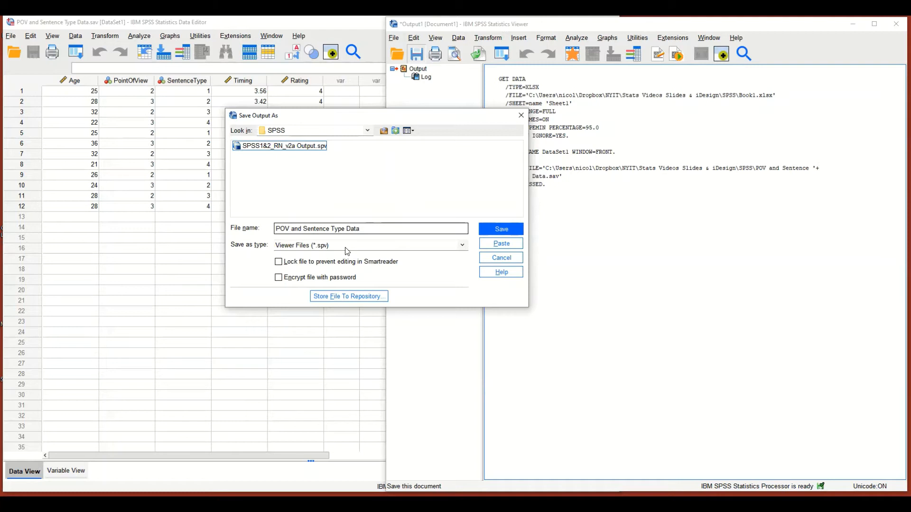
double_click(355, 227)
text(O)
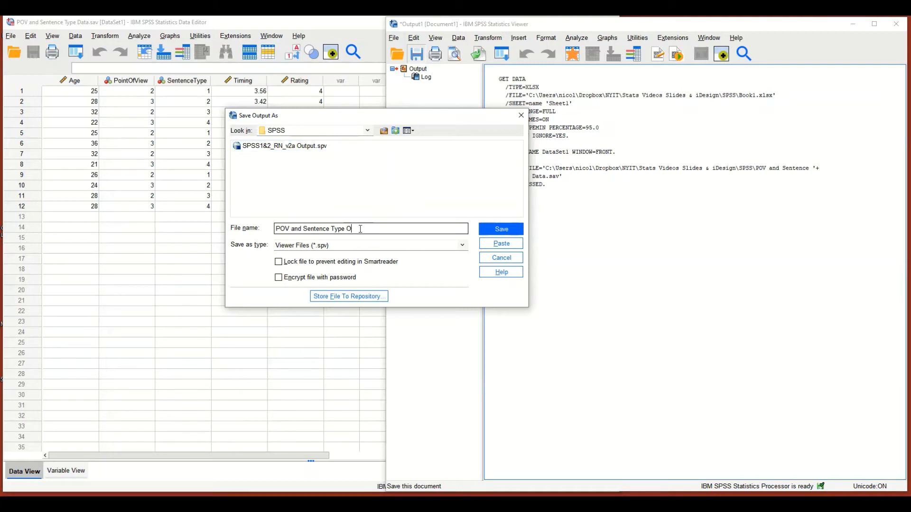
text(utput)
click(501, 230)
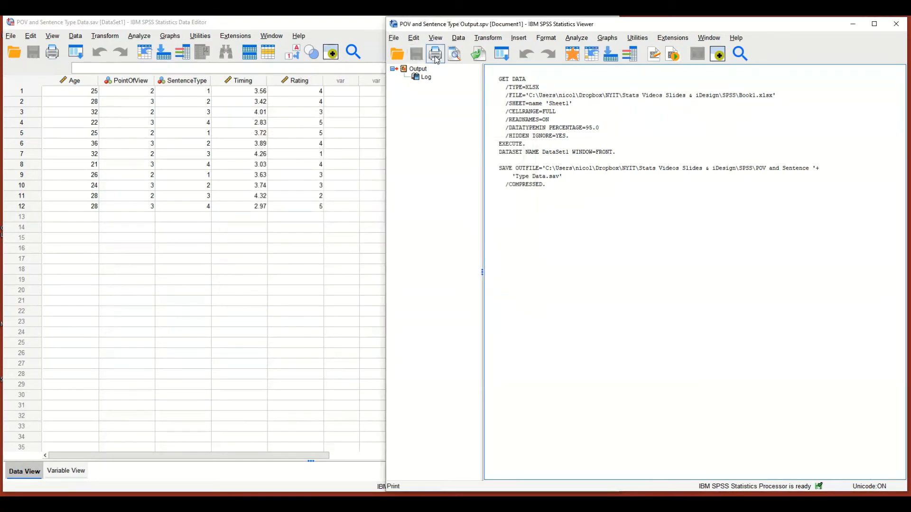
click(523, 184)
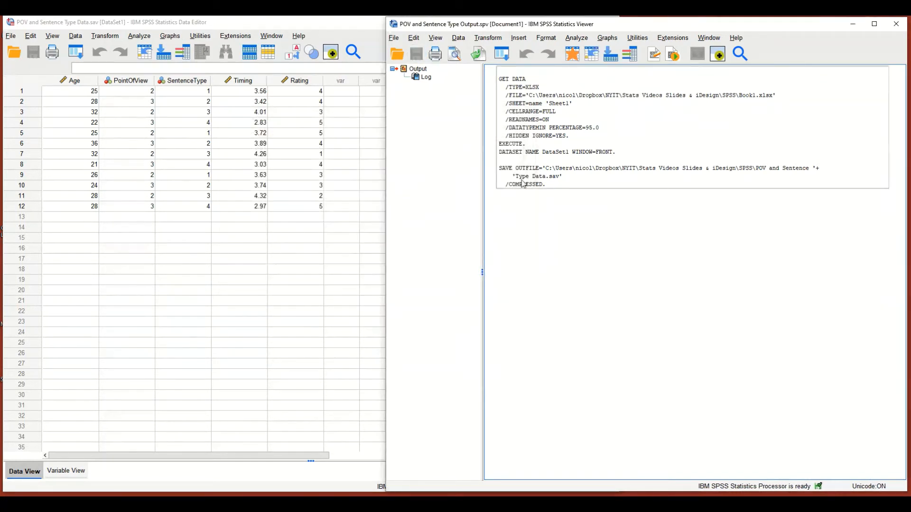
Run a Frequencies analysis on the Rating variable from the data editor, with its frequency table displayed.
click(327, 250)
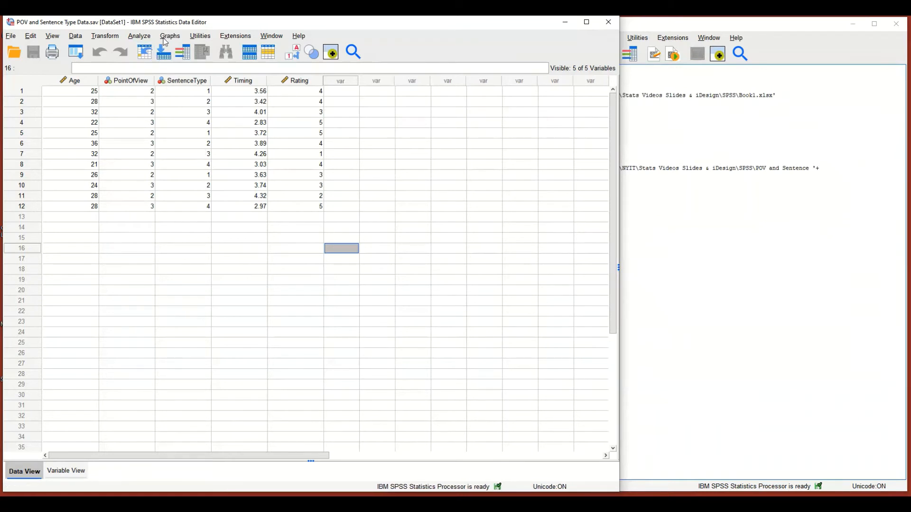
click(139, 36)
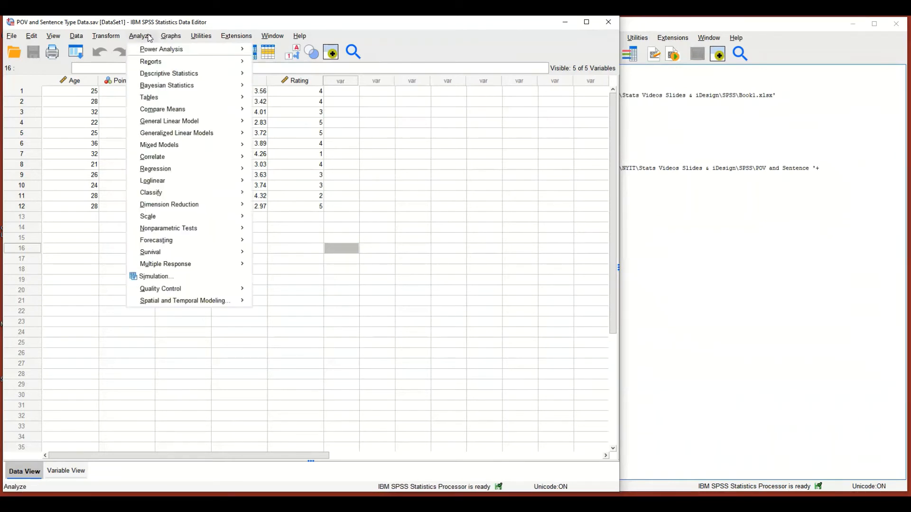
mouse_move(172, 75)
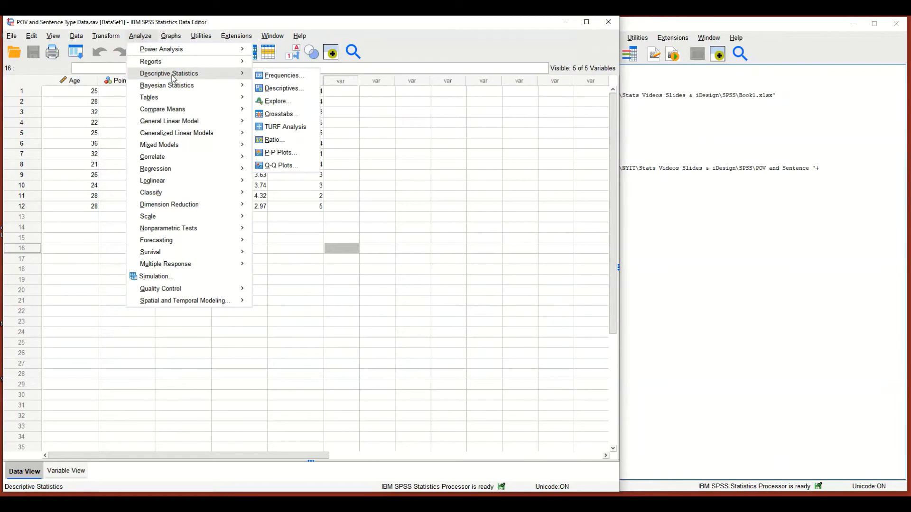
click(277, 78)
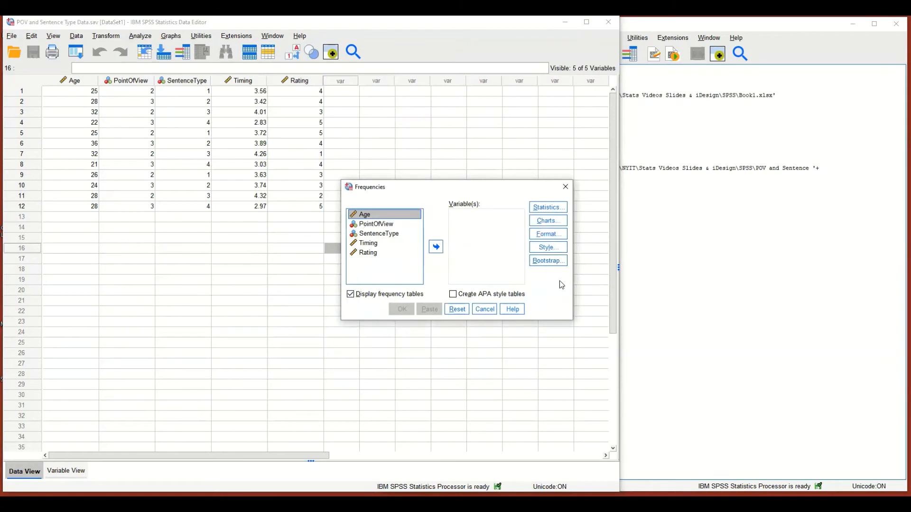
drag(489, 184, 407, 158)
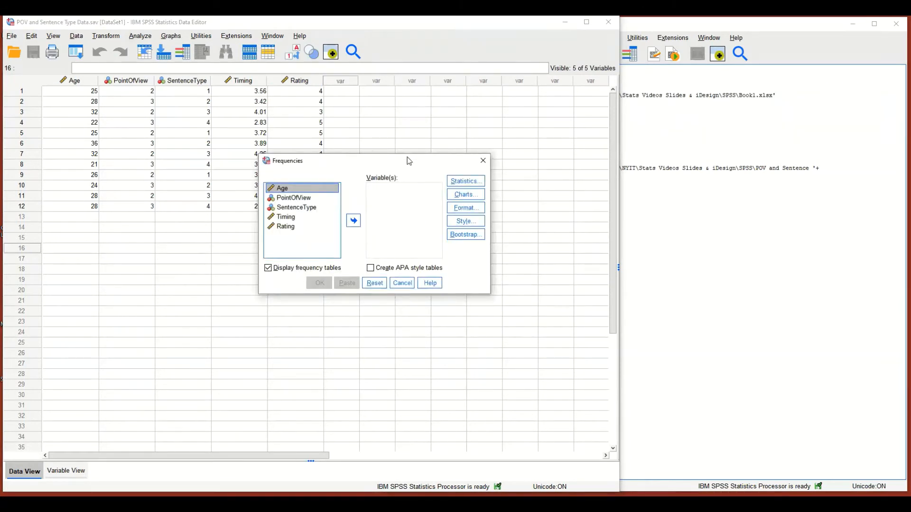
click(293, 209)
click(294, 226)
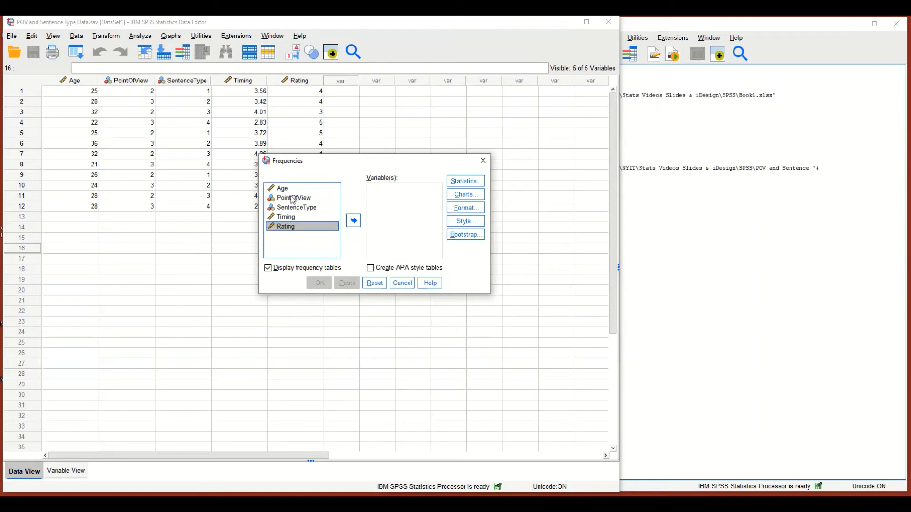
click(292, 199)
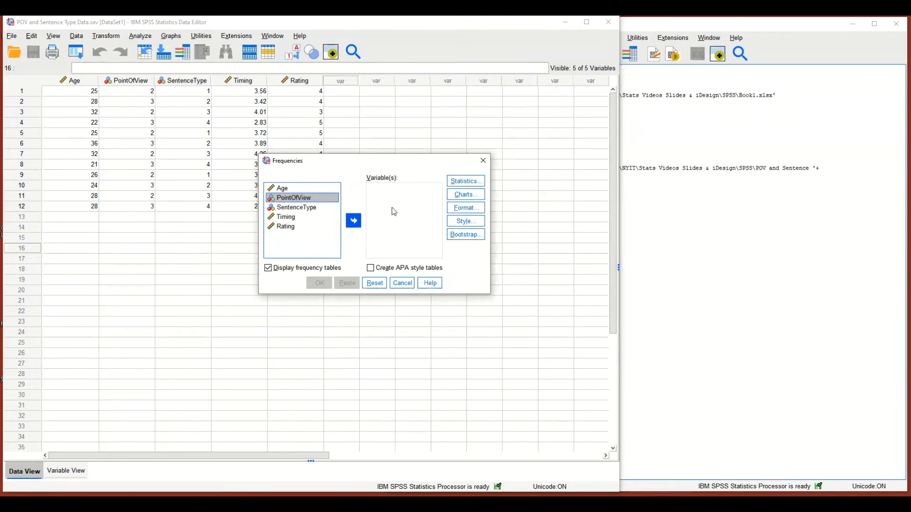
click(293, 227)
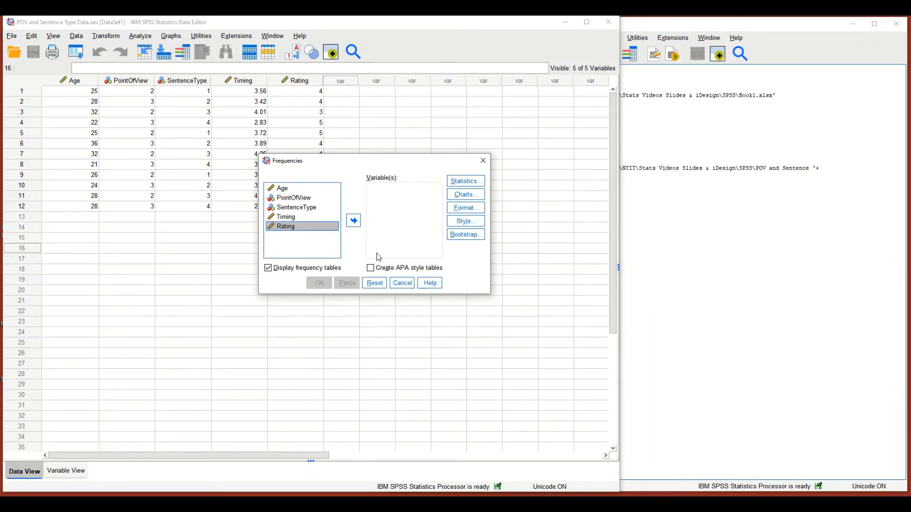
click(355, 221)
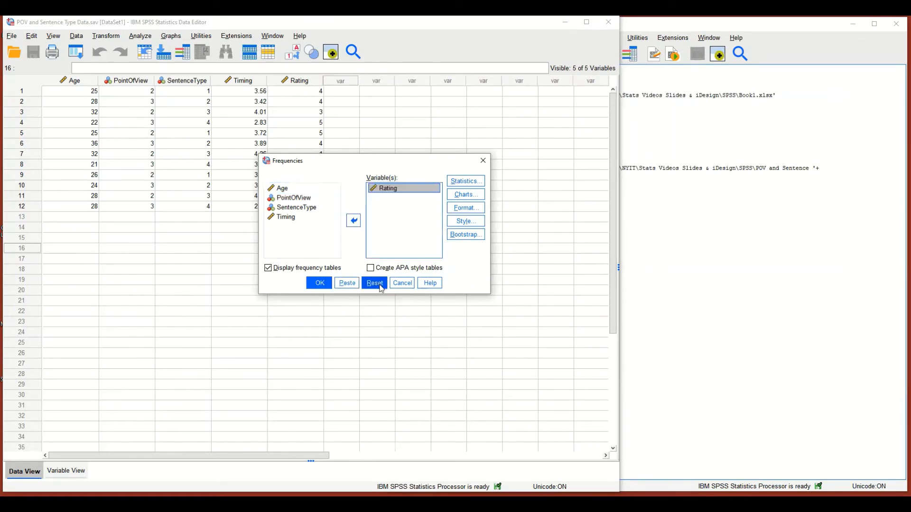
click(320, 283)
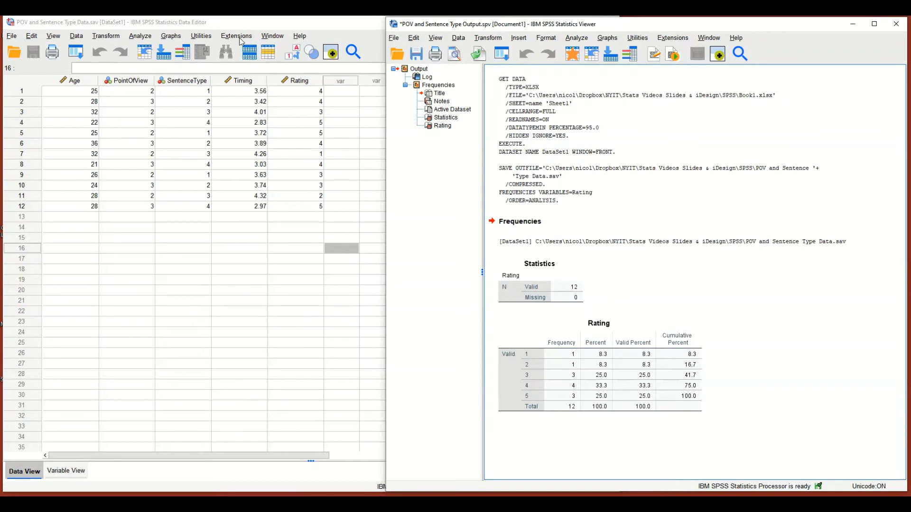
Run another Frequencies analysis, replacing Rating with Age as the analysed variable.
click(140, 36)
mouse_move(169, 73)
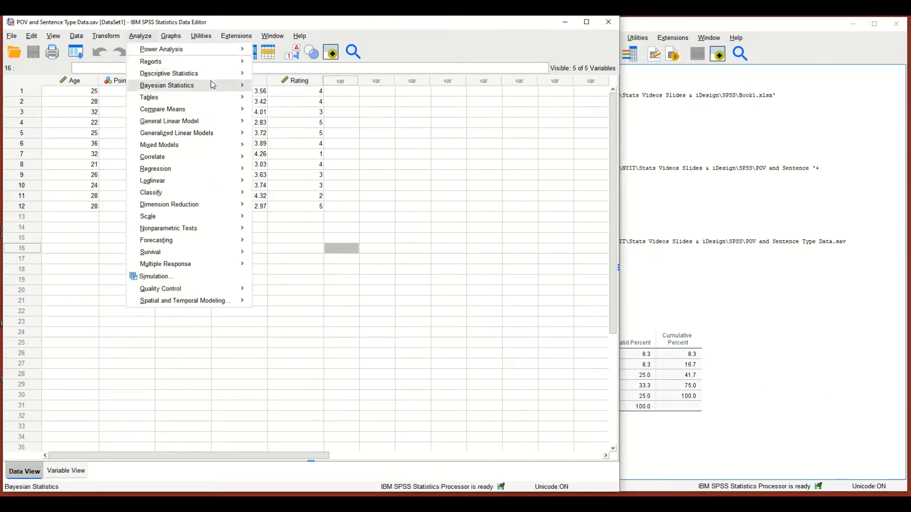
mouse_move(213, 75)
click(279, 74)
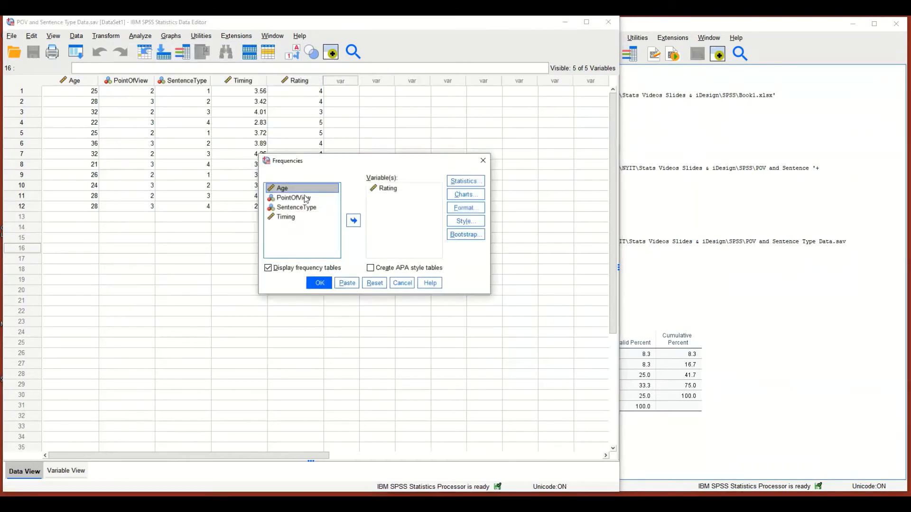
click(390, 190)
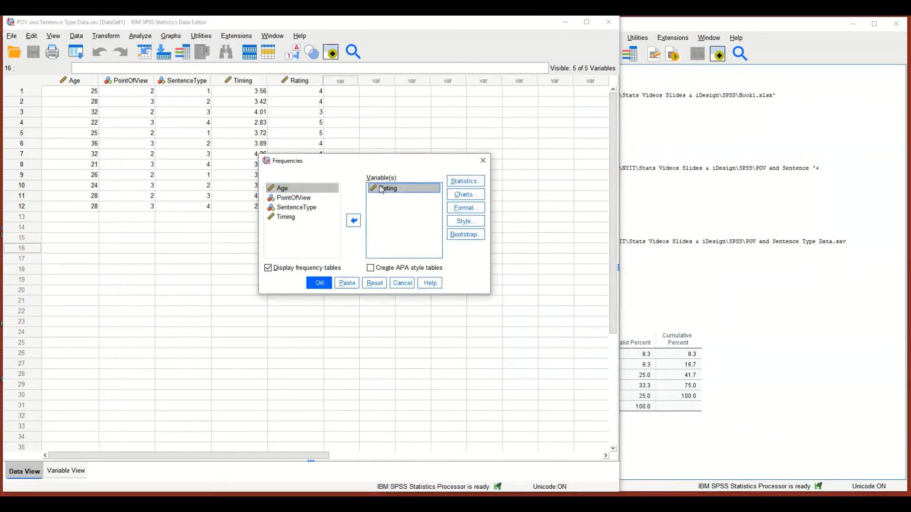
click(353, 220)
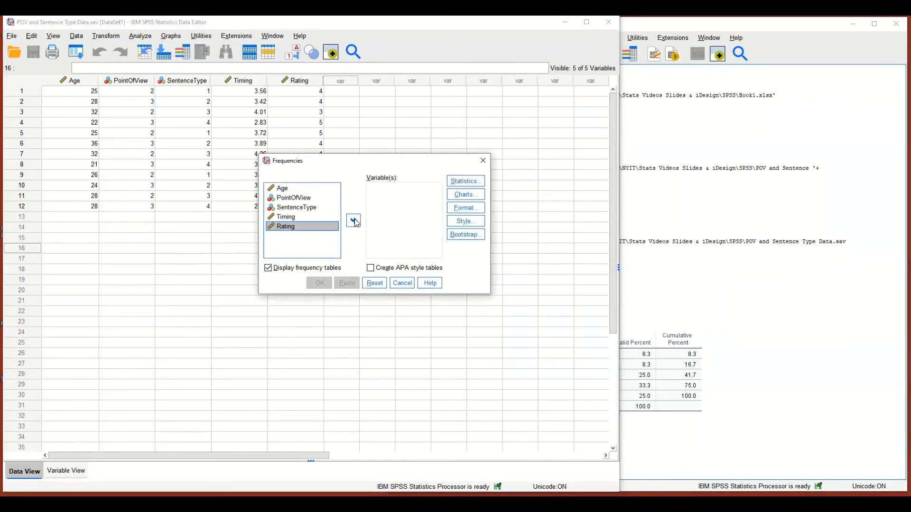
click(303, 187)
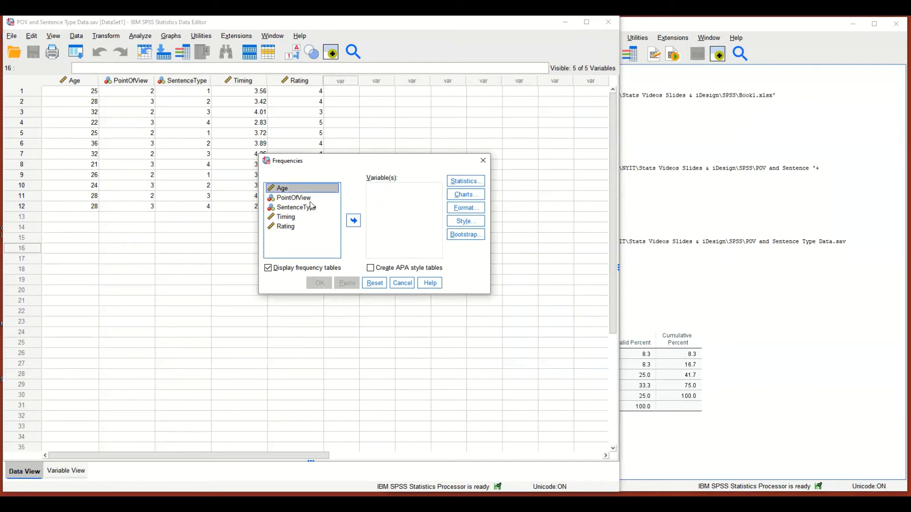
click(353, 220)
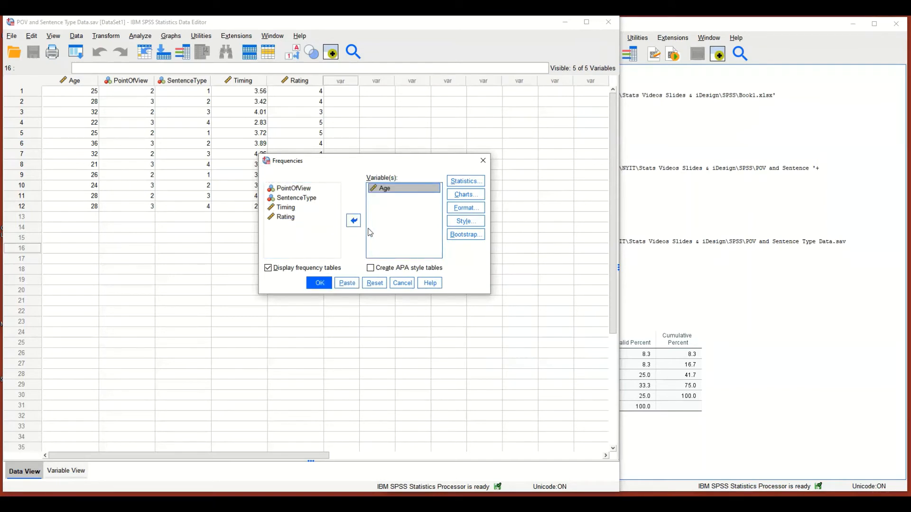
click(319, 284)
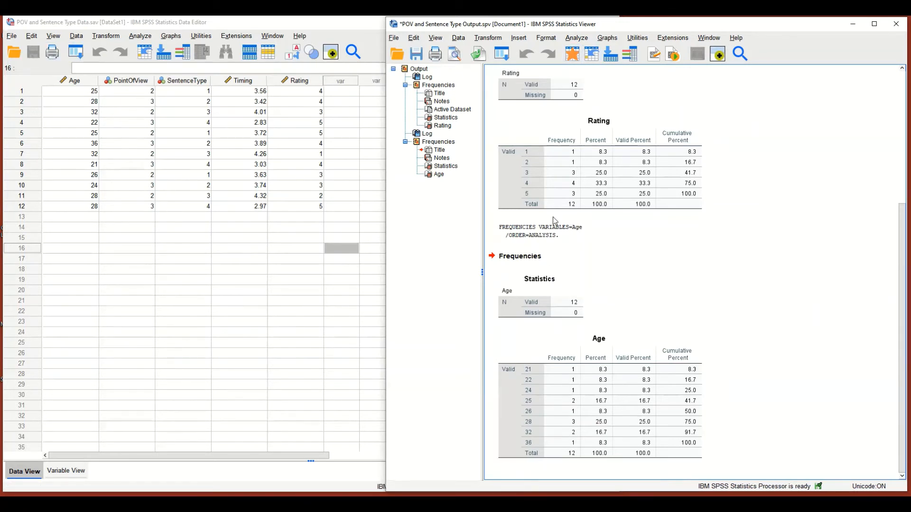
Review the Rating and Age frequency tables in the output viewer and save the output document.
click(583, 315)
click(525, 165)
click(587, 97)
click(417, 54)
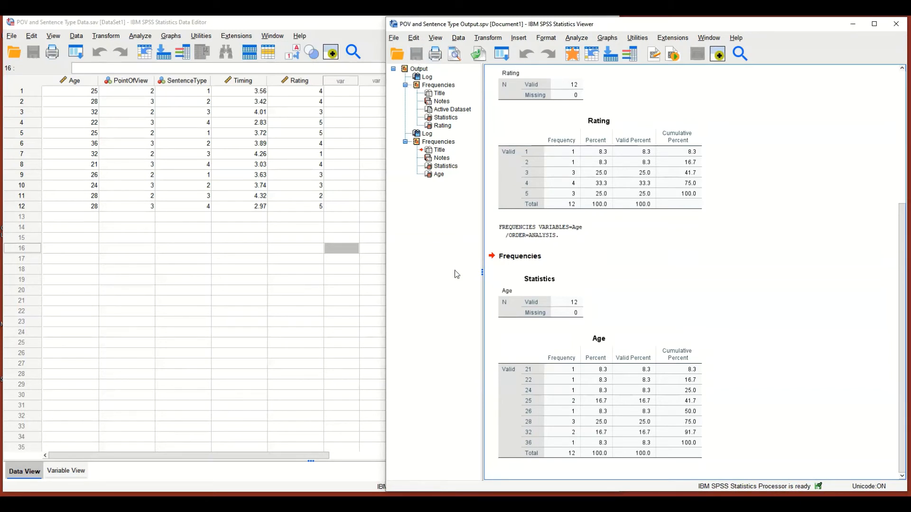
Return to the data editor and create a histogram of the Rating variable with the legacy Histogram command.
click(334, 311)
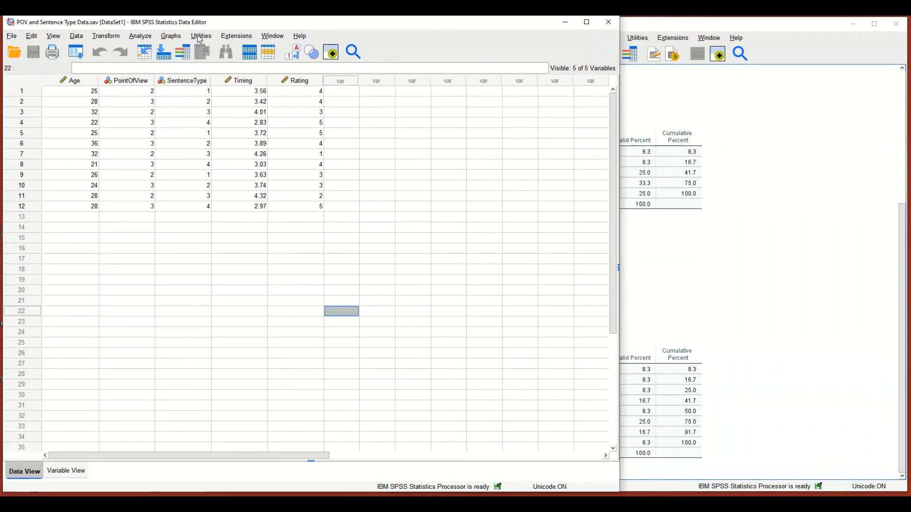
click(165, 40)
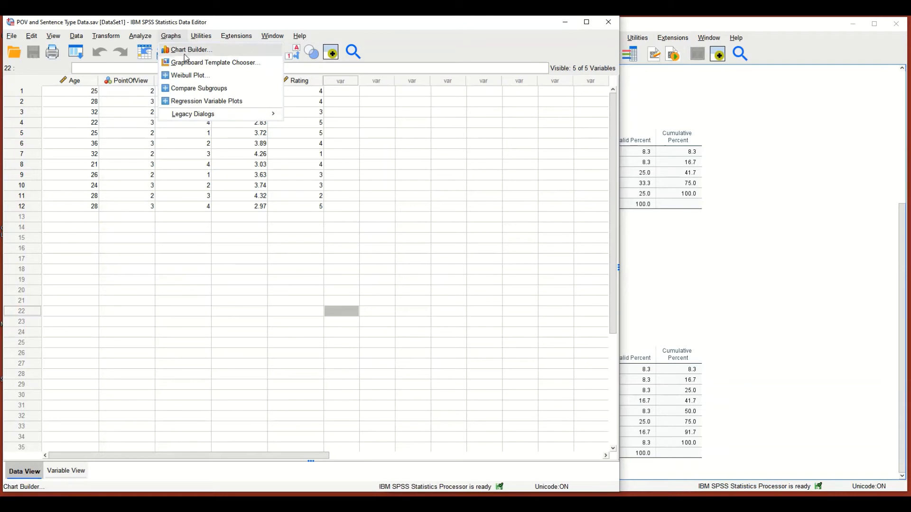
mouse_move(196, 121)
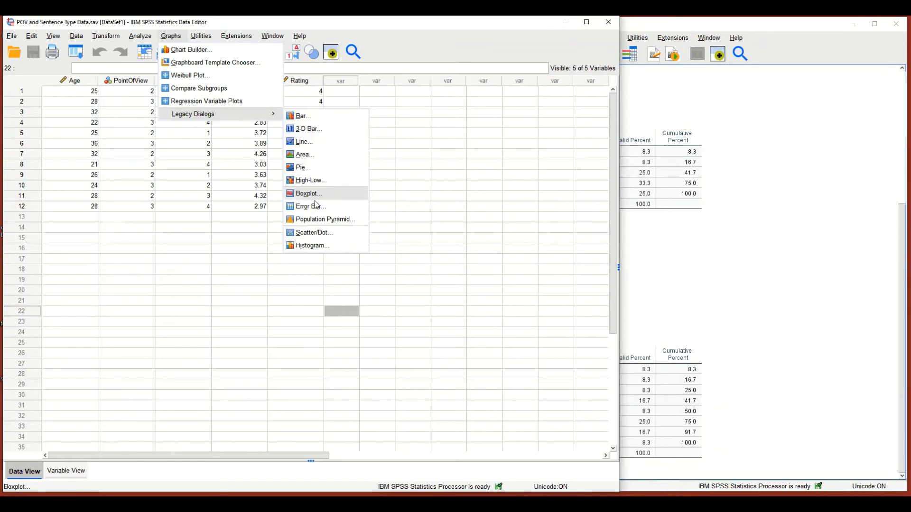
click(321, 246)
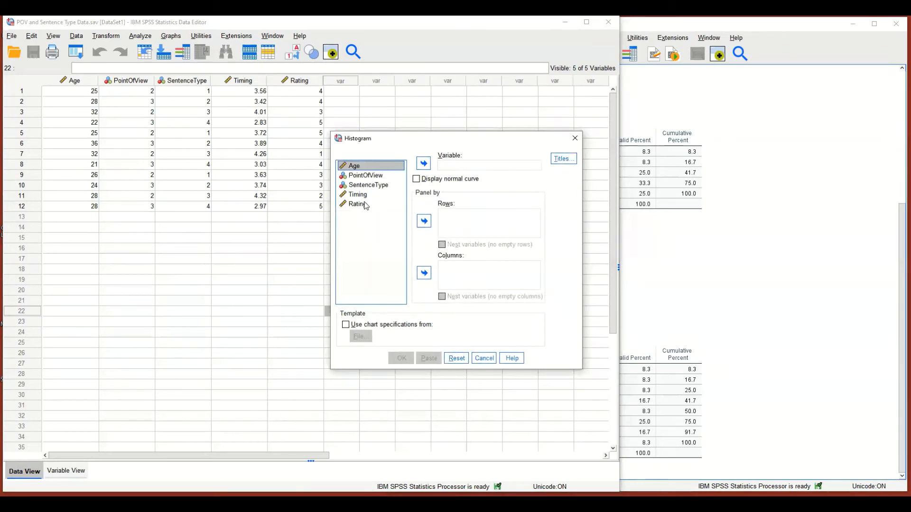
click(362, 205)
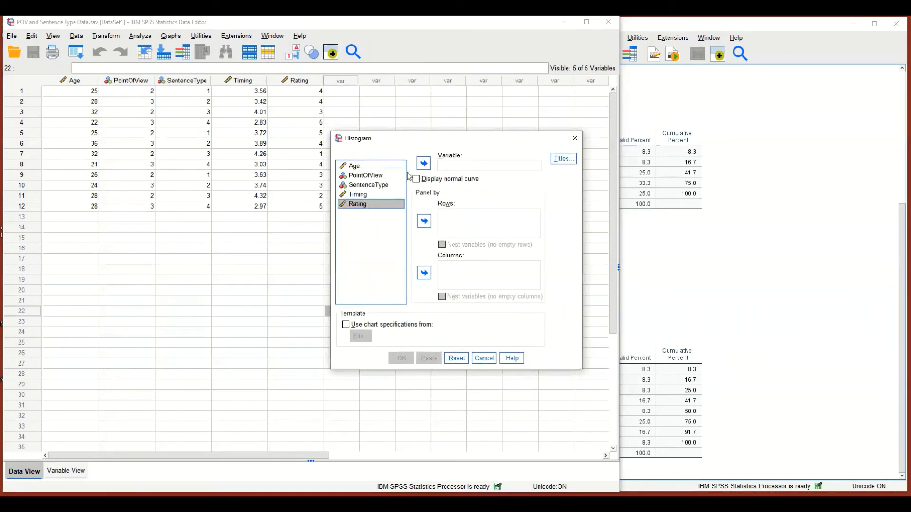
click(424, 163)
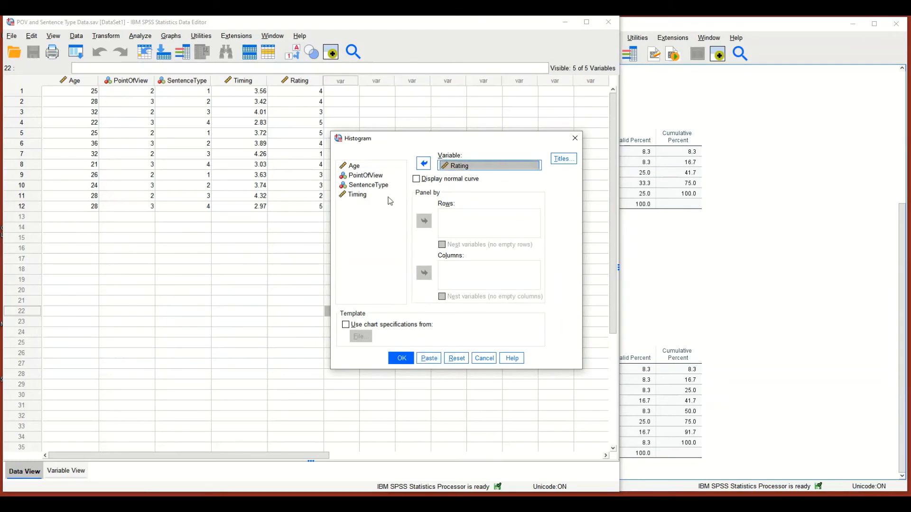
click(406, 361)
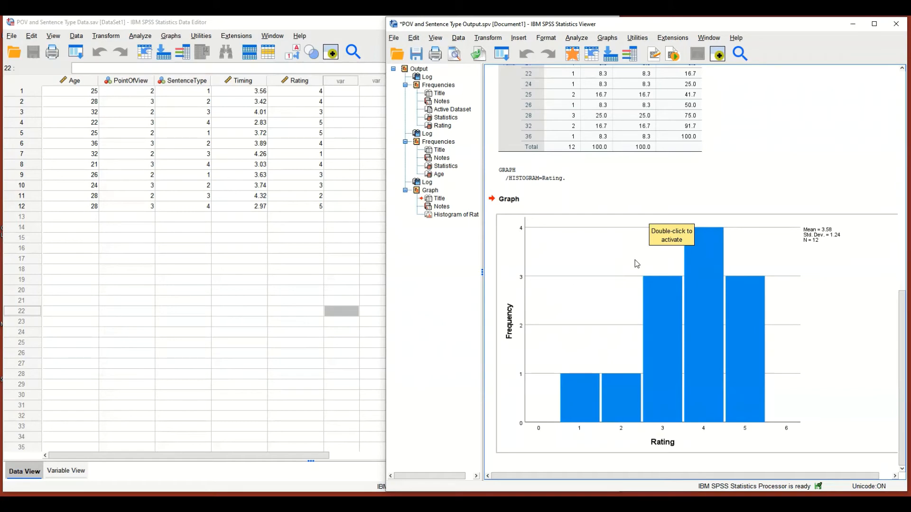
Open the Rating histogram in the Chart Editor and change the fill colour of its bars to teal (0, 180, 160).
double_click(655, 289)
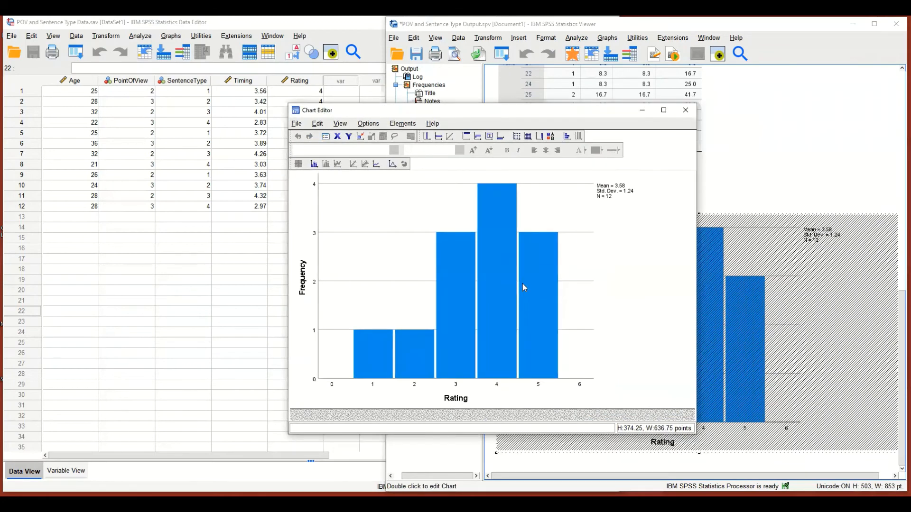
double_click(498, 284)
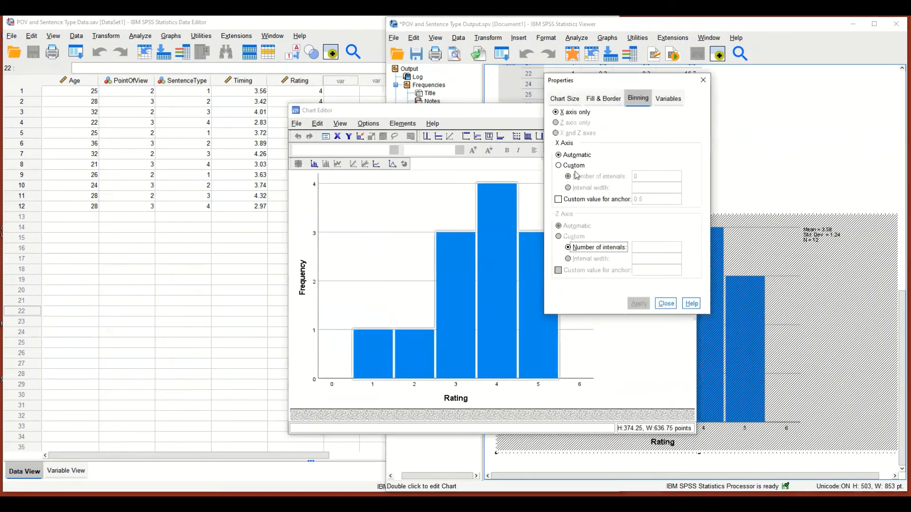
click(600, 99)
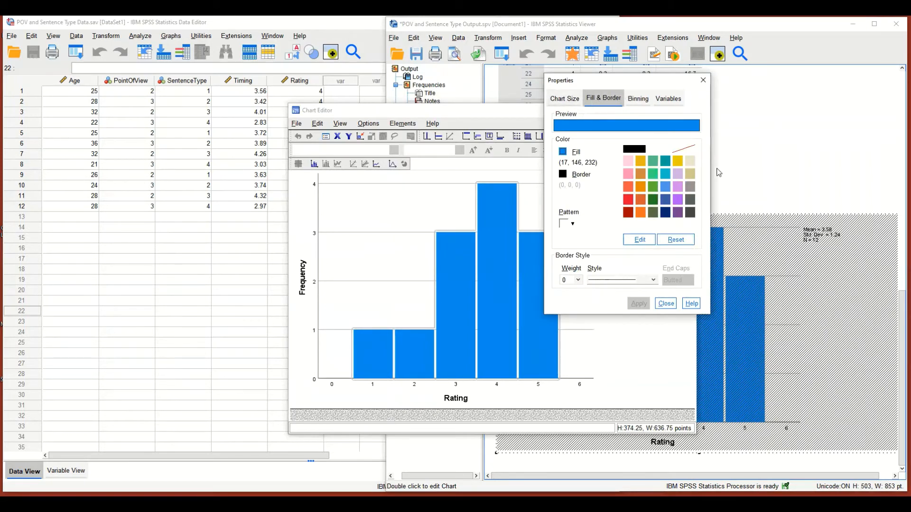
click(666, 161)
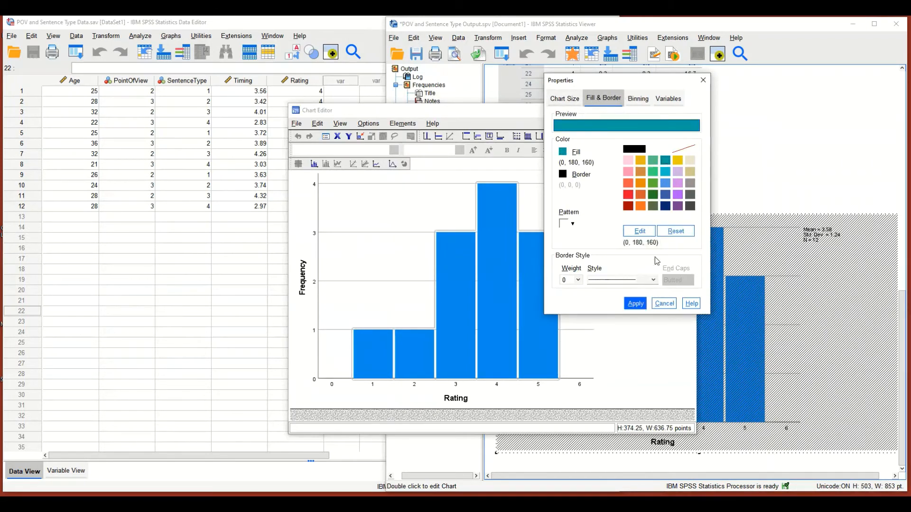
click(635, 303)
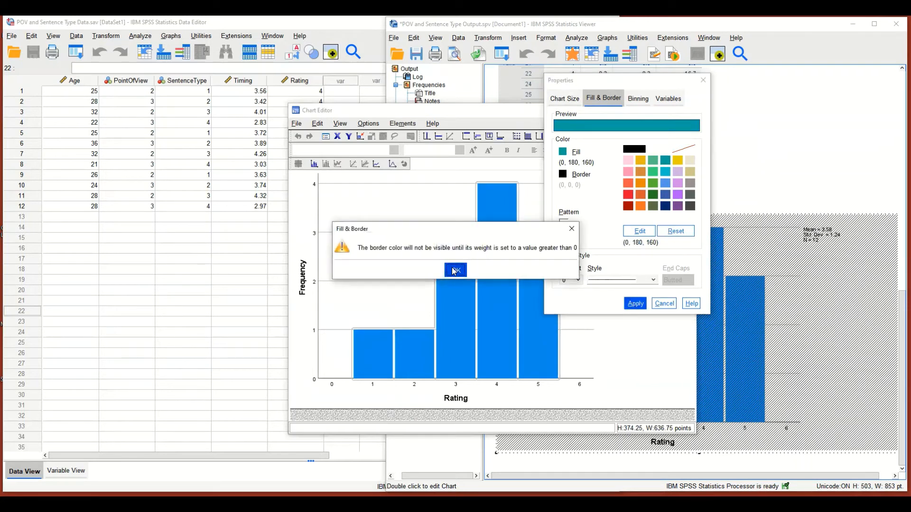
click(455, 270)
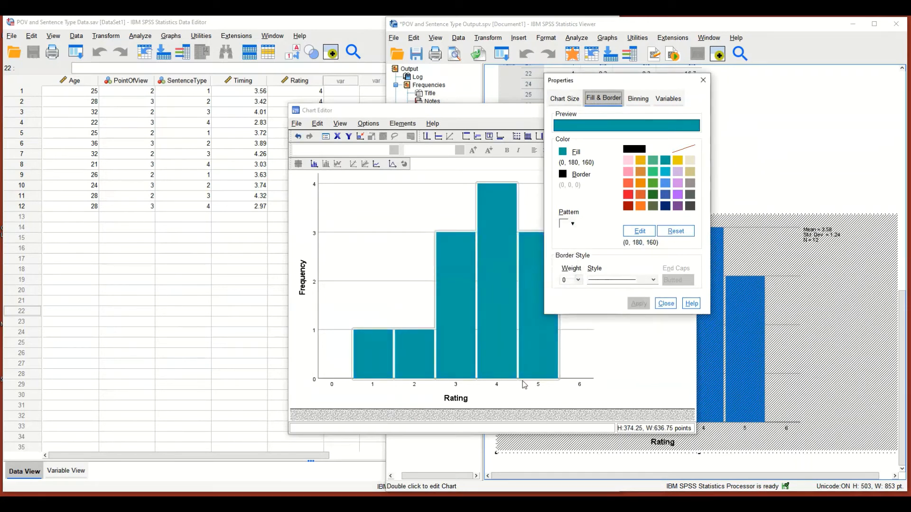
click(666, 304)
Check the text style properties of the Rating axis title and the chart size properties of the histogram.
double_click(455, 398)
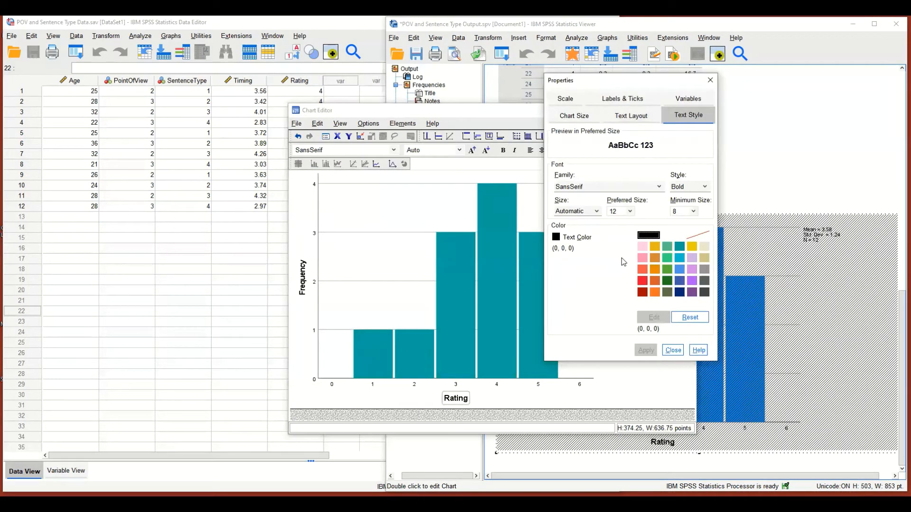
click(711, 80)
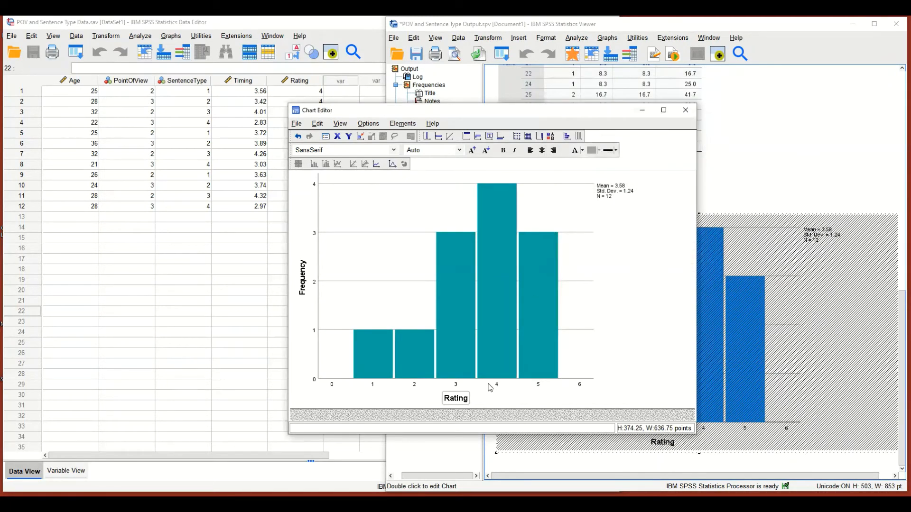
double_click(490, 387)
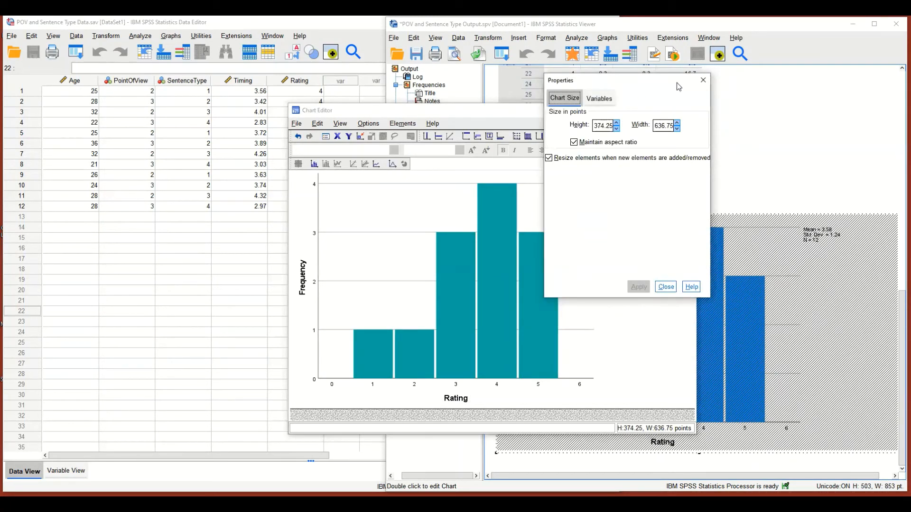
click(704, 80)
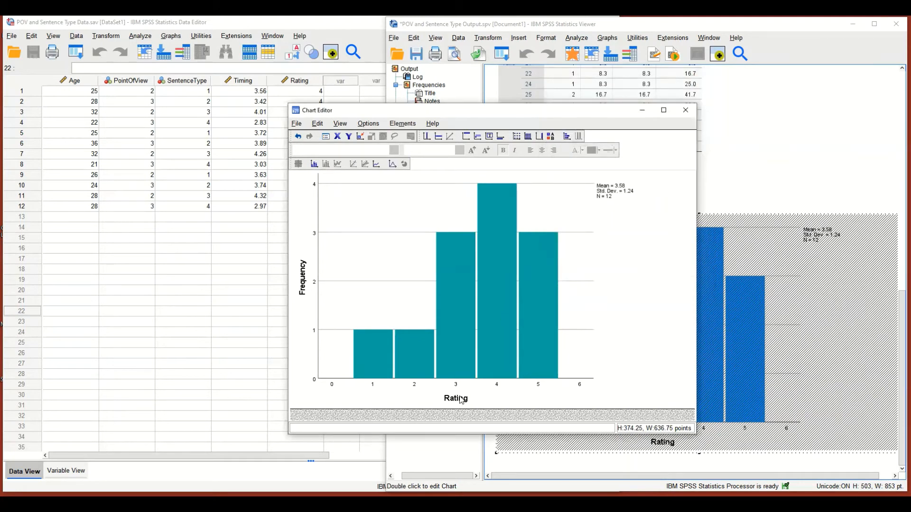
Change the histogram's horizontal axis title to "Sentence Rating".
double_click(462, 400)
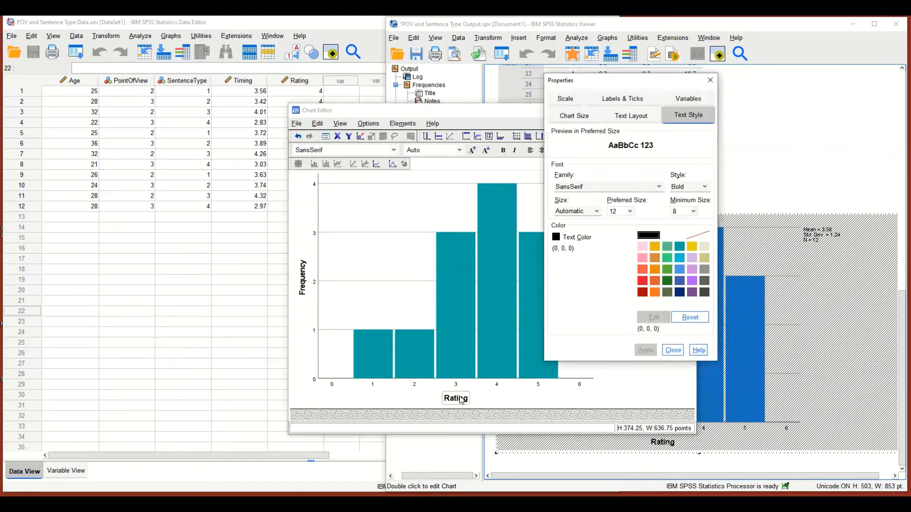
click(710, 79)
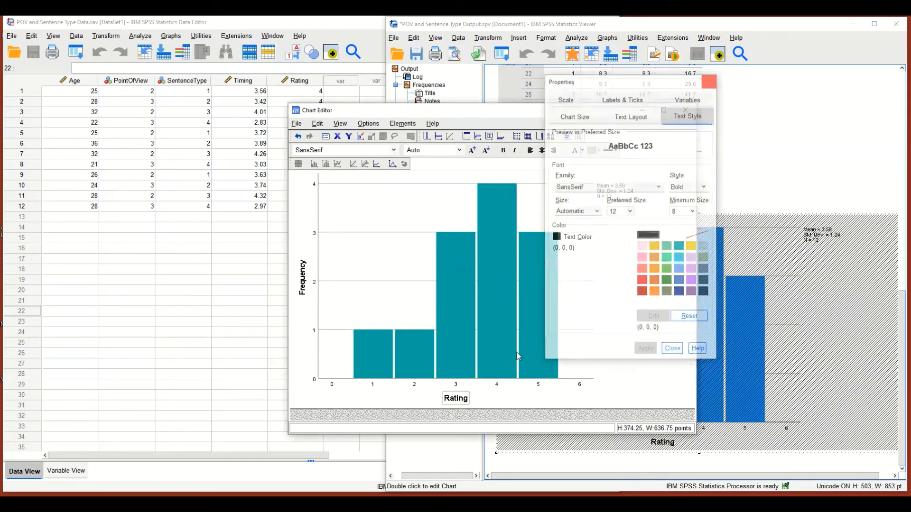
click(467, 403)
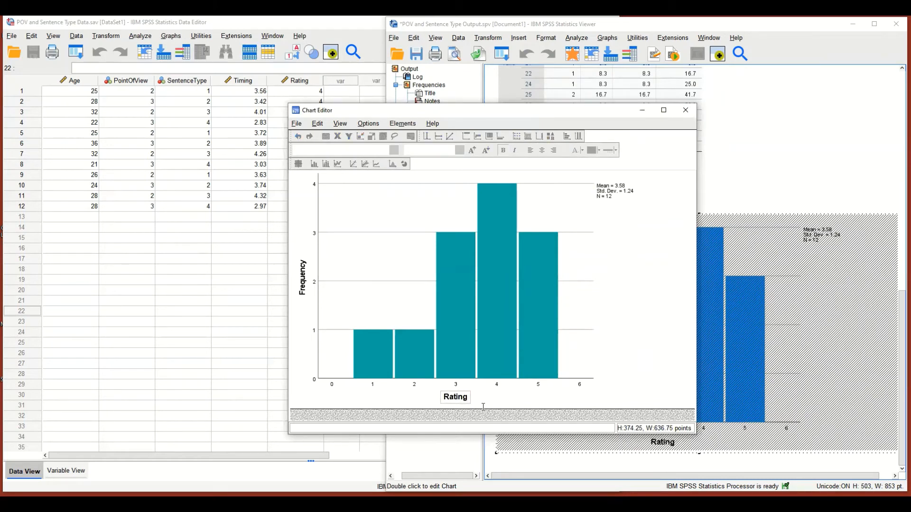
text(Sentence)
click(483, 407)
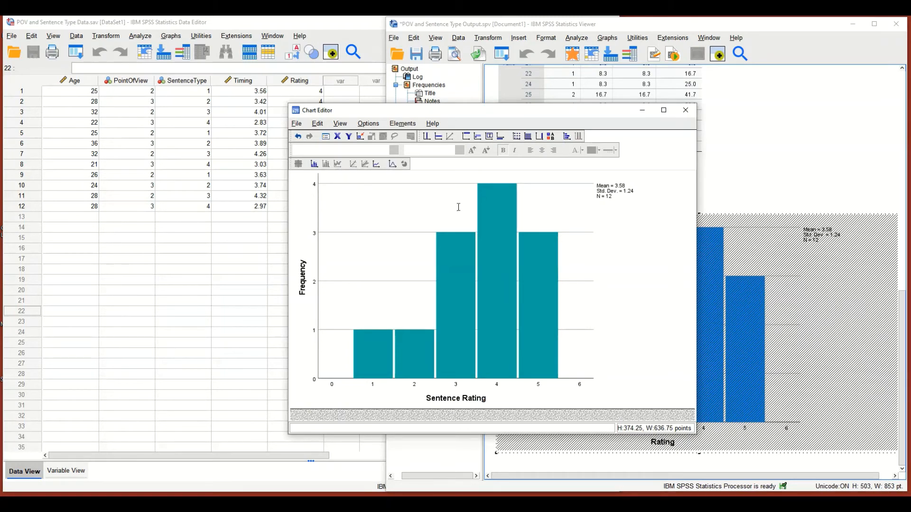
Add the chart title "Frequency of Sentence Ratings" to the histogram and close its properties.
click(466, 138)
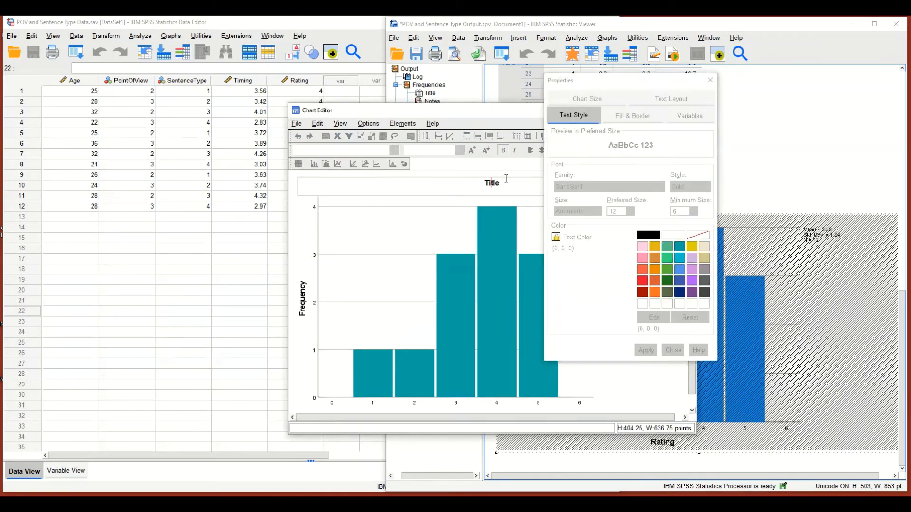
click(482, 180)
text(Frequency)
text( of)
text( Sent)
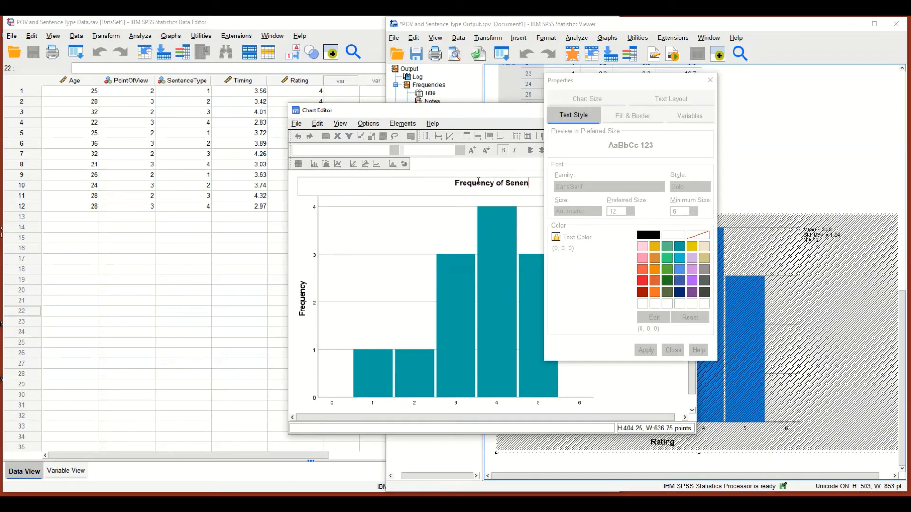
text(ence Rating)
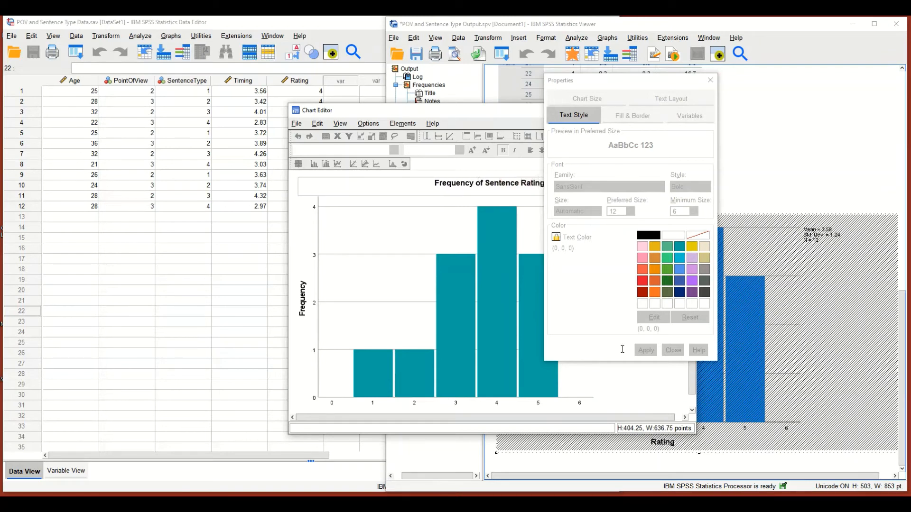
click(710, 80)
click(655, 258)
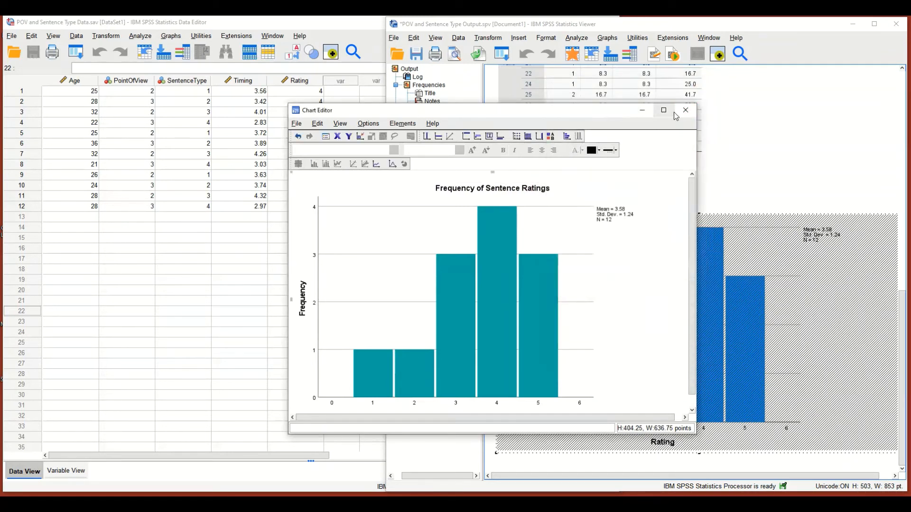
Close the Chart Editor and save the output document with the edited histogram.
click(685, 110)
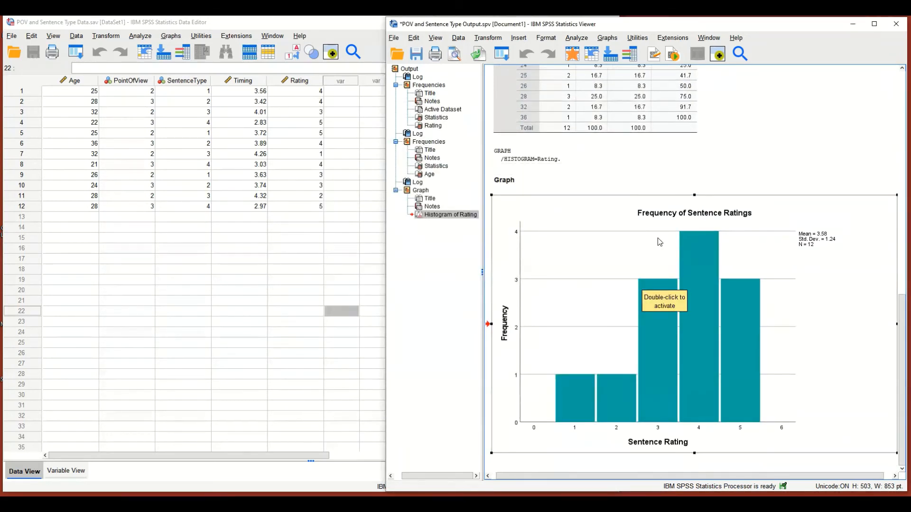
click(417, 54)
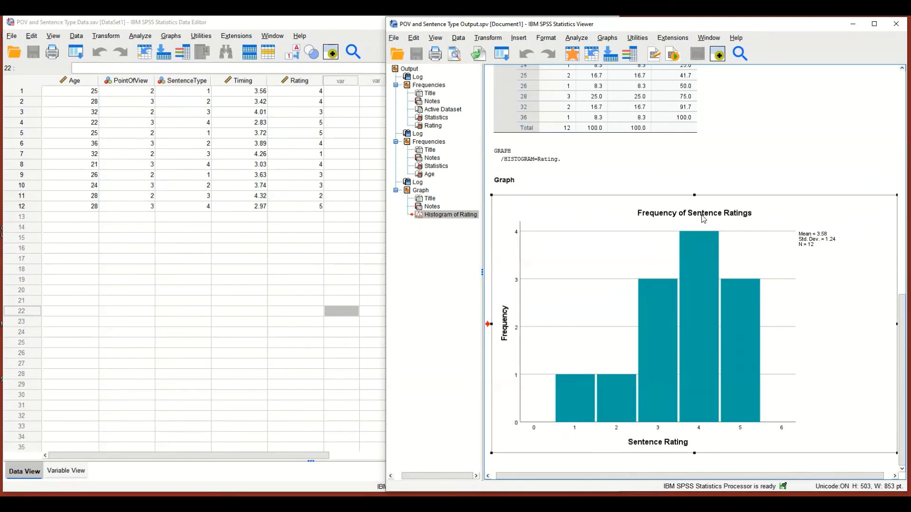
click(542, 463)
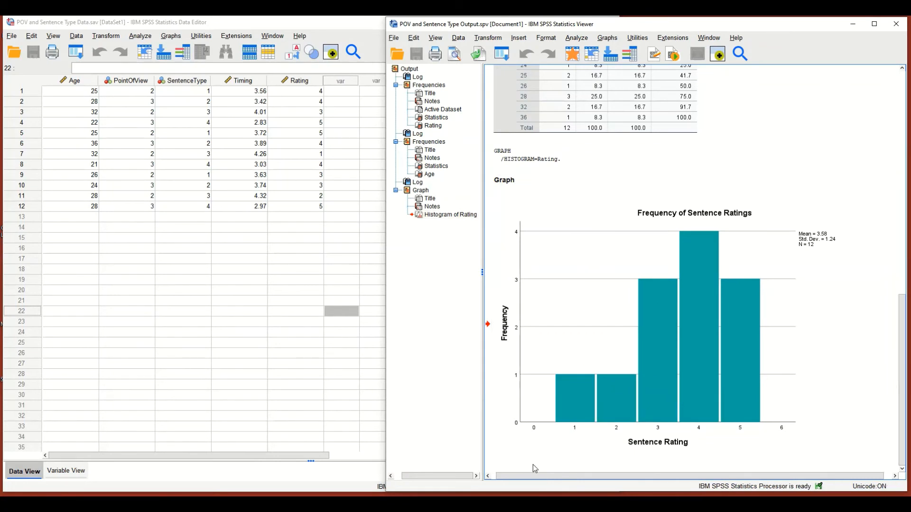
Insert a text note below the histogram reading "Sentence ratings are negatively skewed. Mode = 4".
click(659, 442)
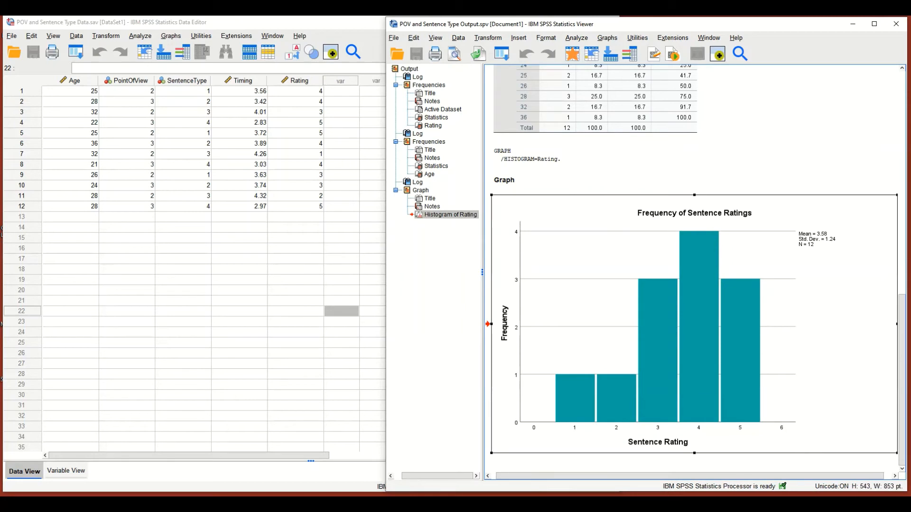
click(519, 37)
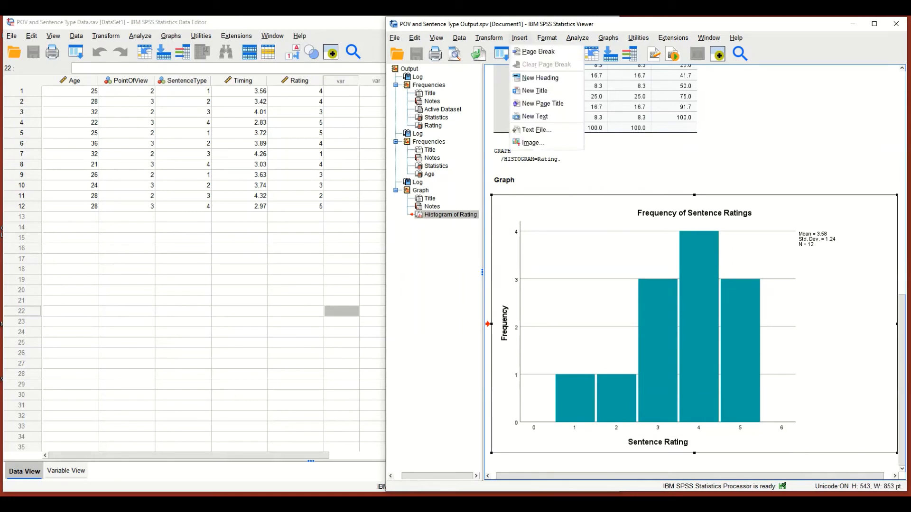
click(534, 117)
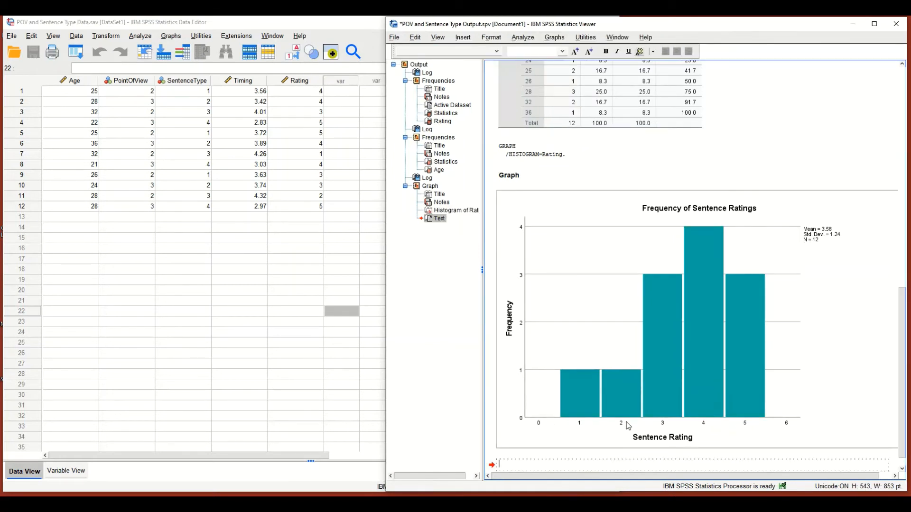
scroll(626, 423, down, 1)
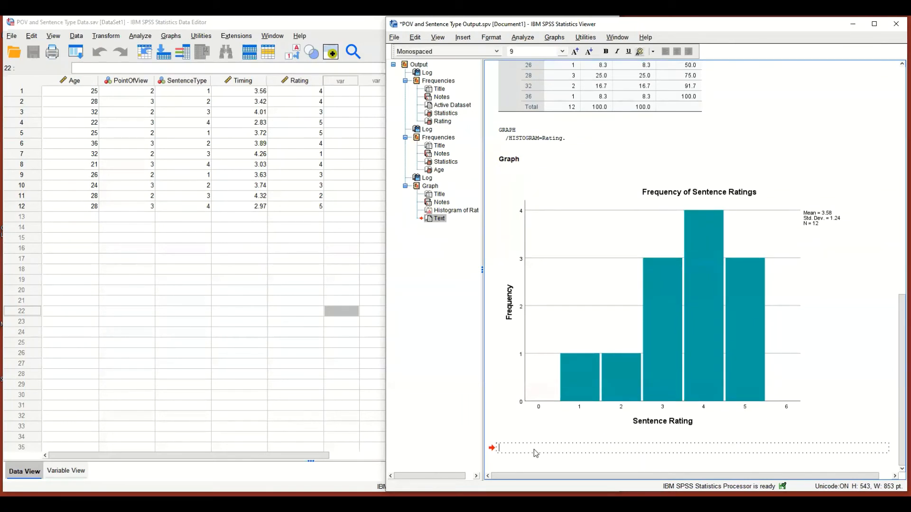
text(Sentence ratings are negatively skewed)
key(BackSpace)
text(d. Mode )
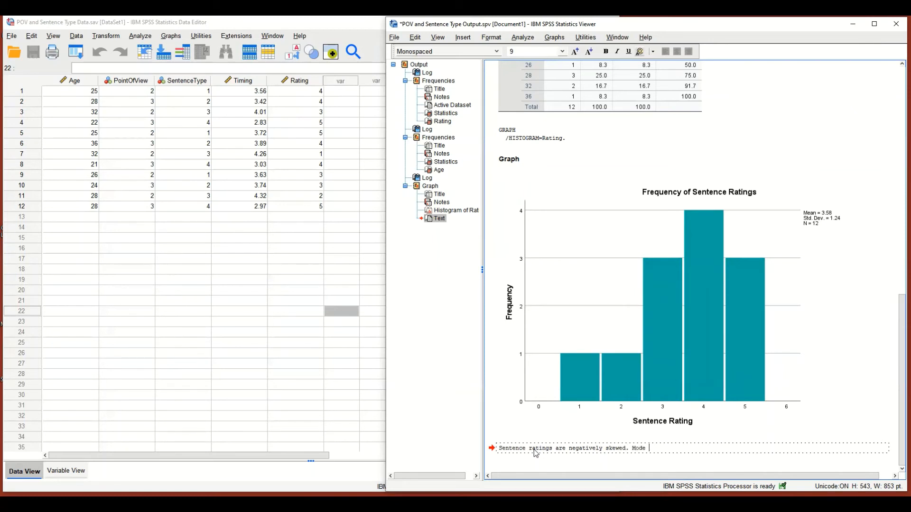
text(= 4)
click(614, 386)
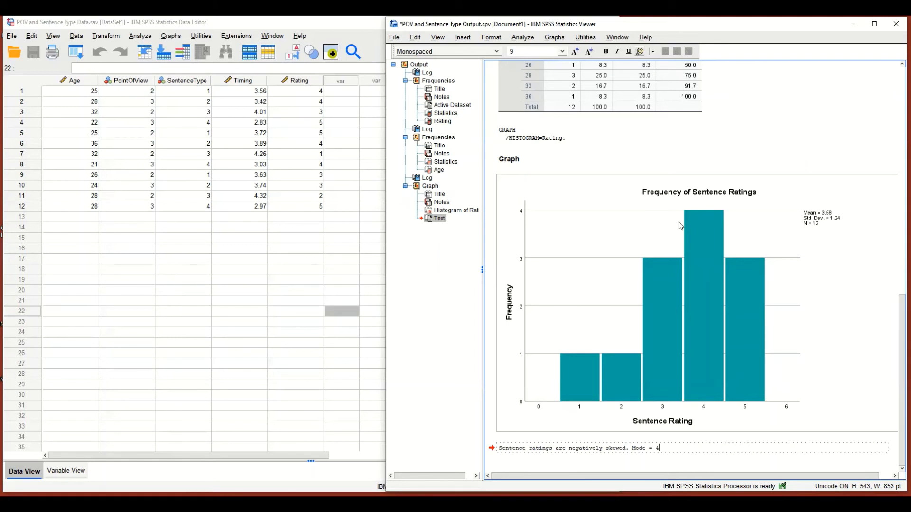
click(570, 456)
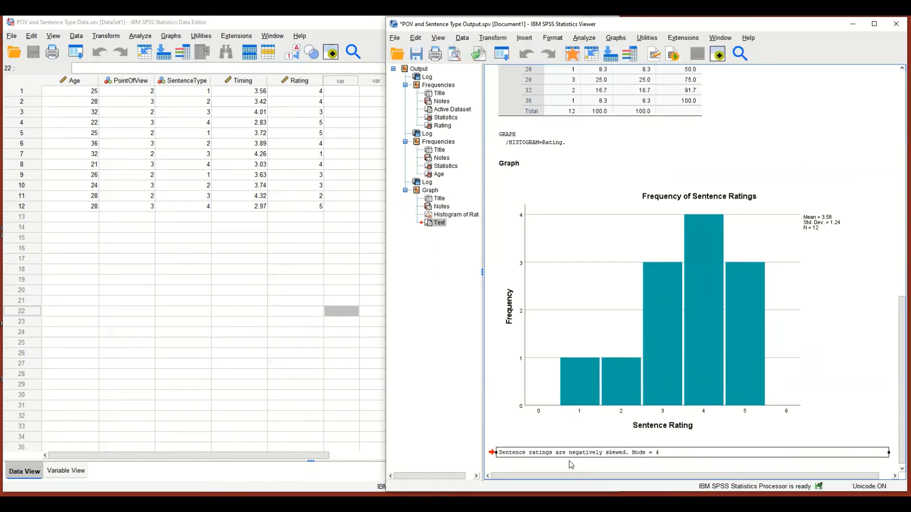
Save the output document with the new text note.
click(415, 54)
click(591, 355)
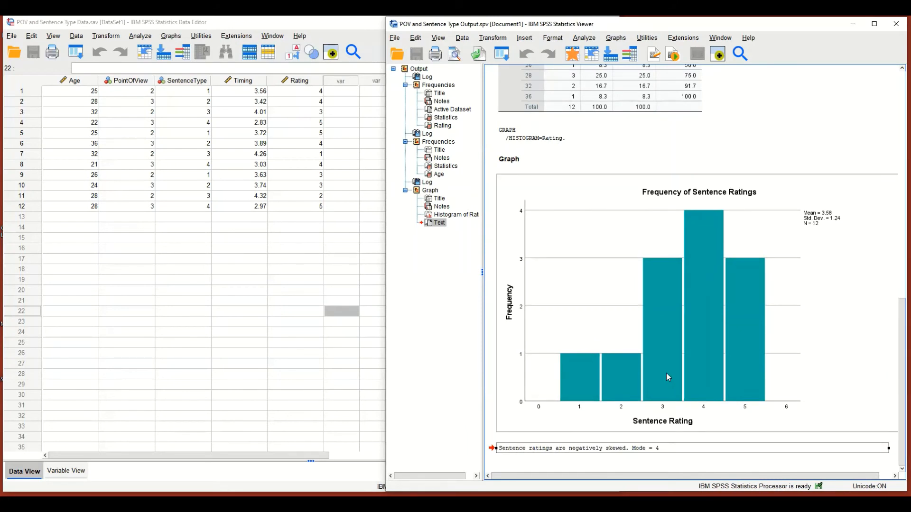
click(689, 456)
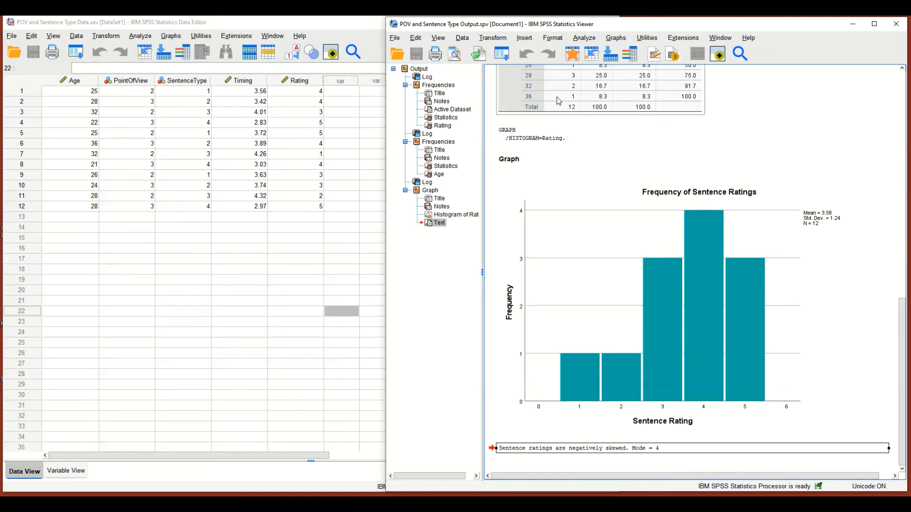
Start a Descriptives analysis from the data editor and add Age, Timing and Rating as its variables.
click(270, 313)
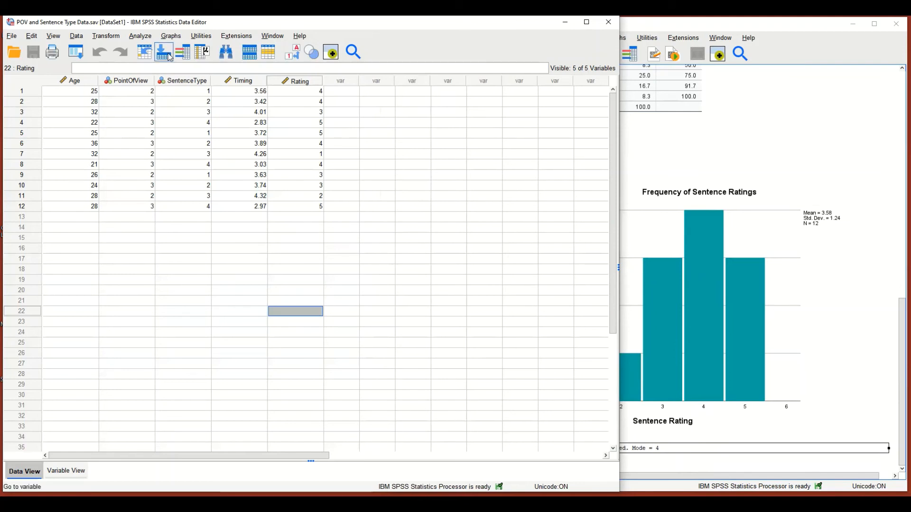
click(147, 39)
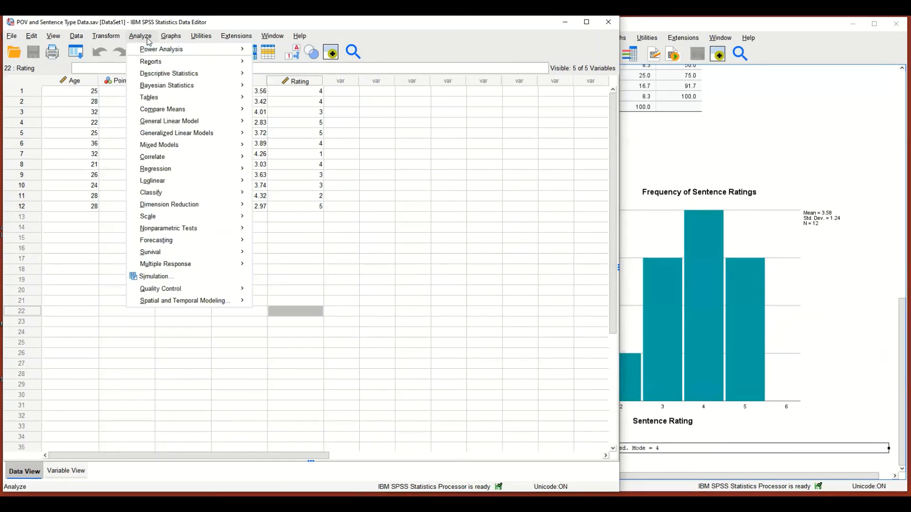
mouse_move(156, 76)
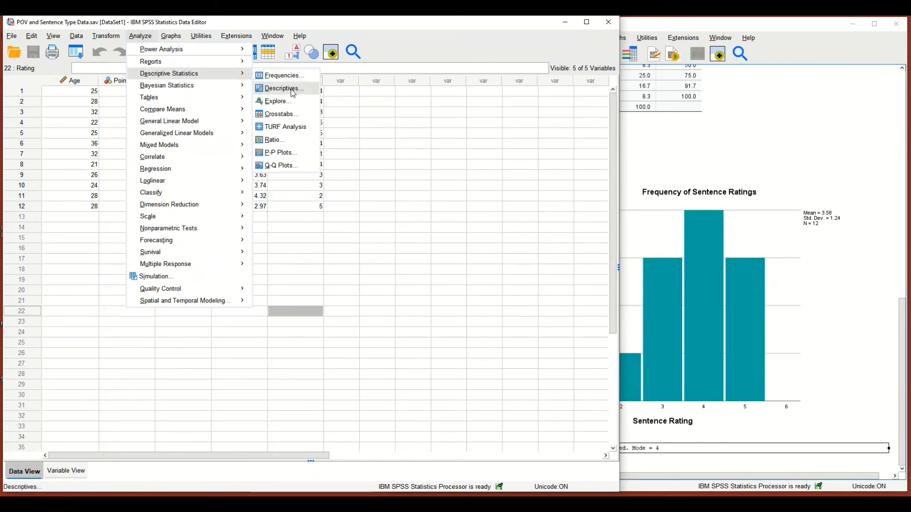
click(293, 90)
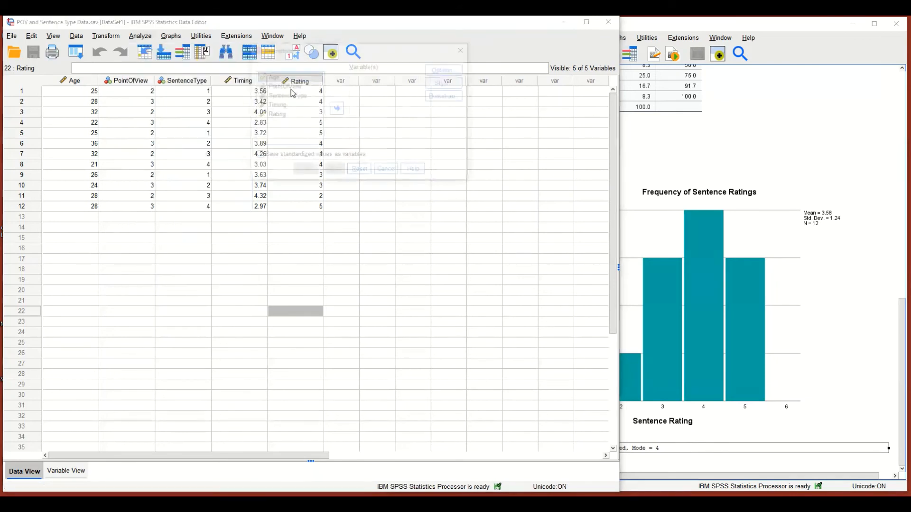
drag(303, 55, 307, 133)
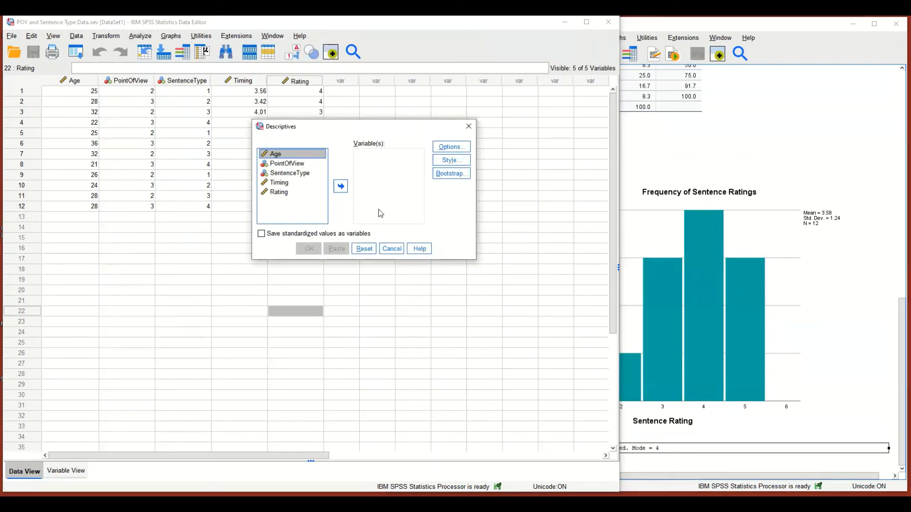
ctrl+click(284, 183)
ctrl+click(287, 193)
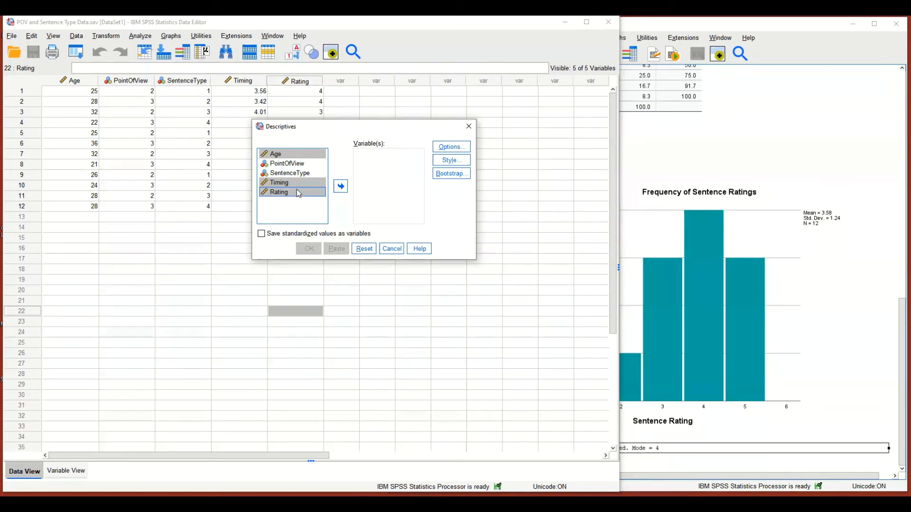
click(341, 187)
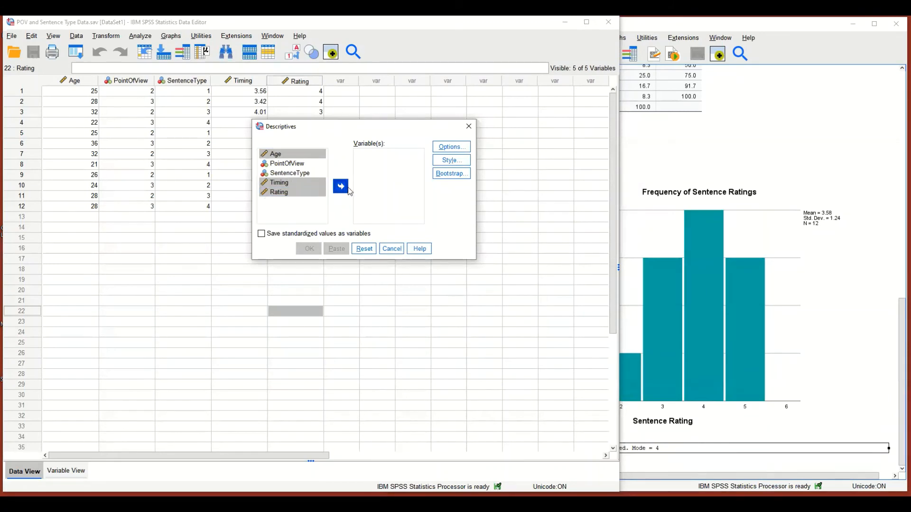
Add Variance to the descriptive statistics options and run the analysis.
click(454, 148)
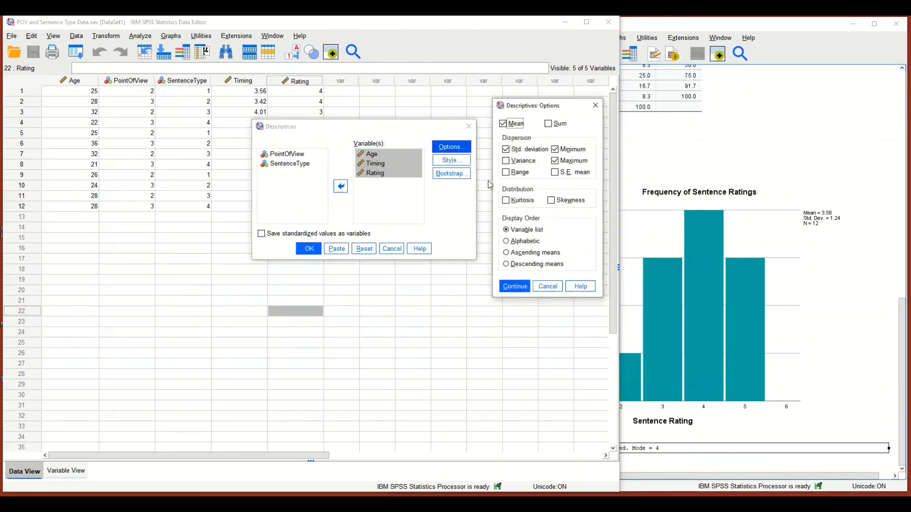
drag(536, 106, 463, 129)
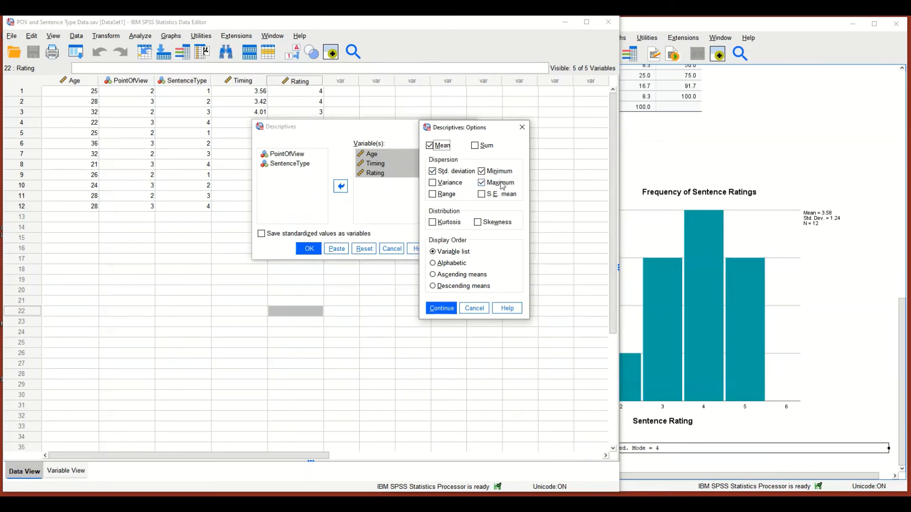
click(433, 182)
click(439, 309)
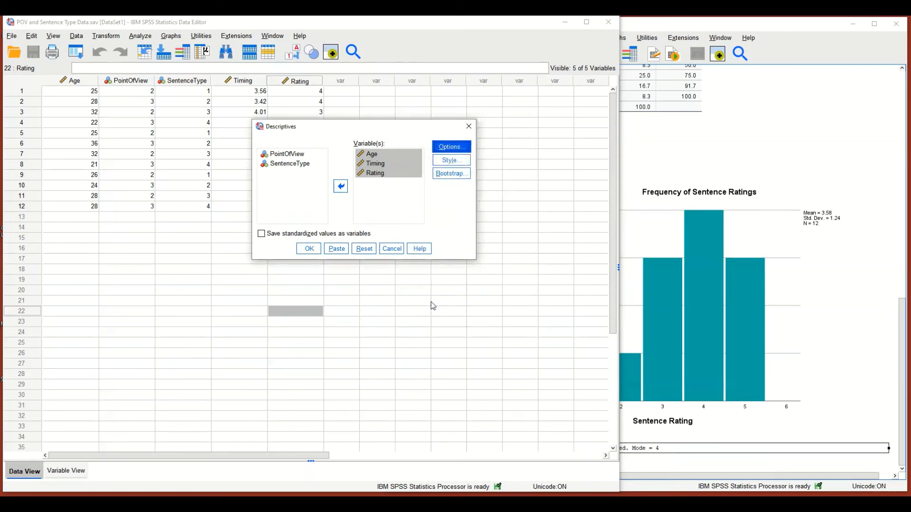
click(308, 249)
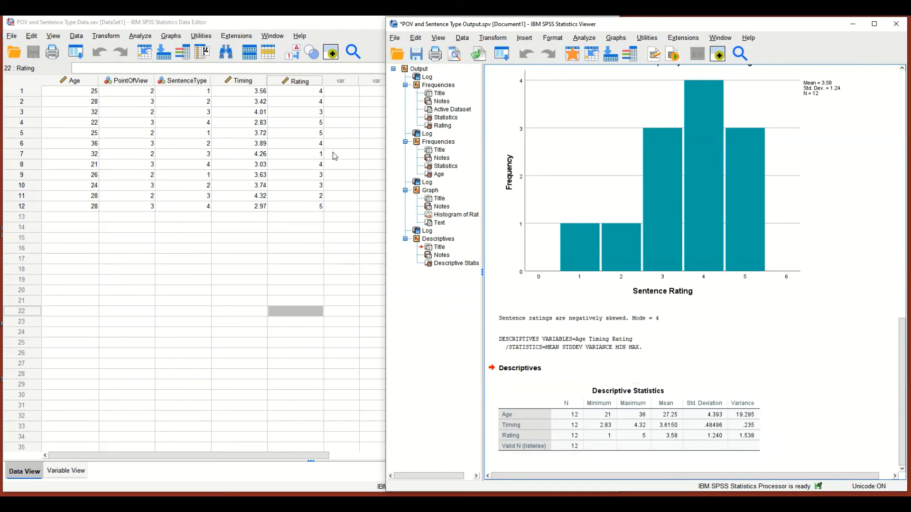
Rerun Descriptives from the data editor for Age, Timing and Rating, saving standardized values as variables.
click(279, 219)
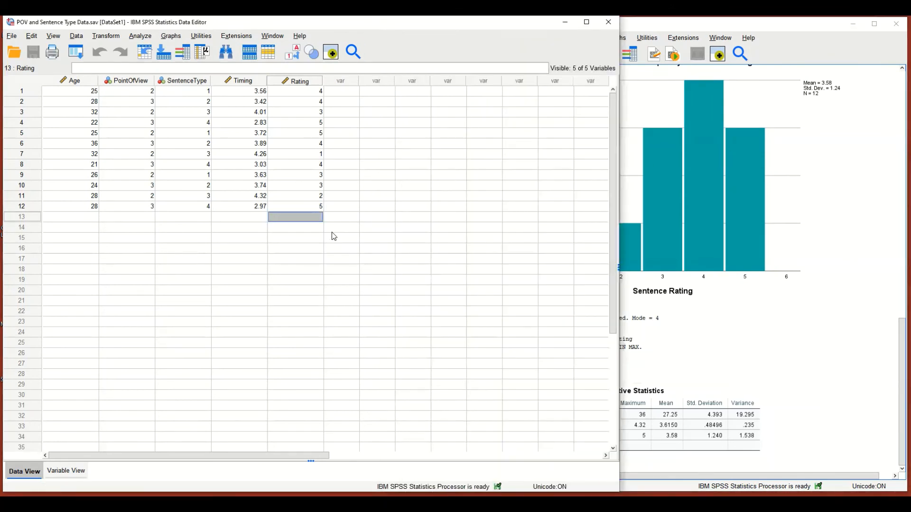
click(141, 37)
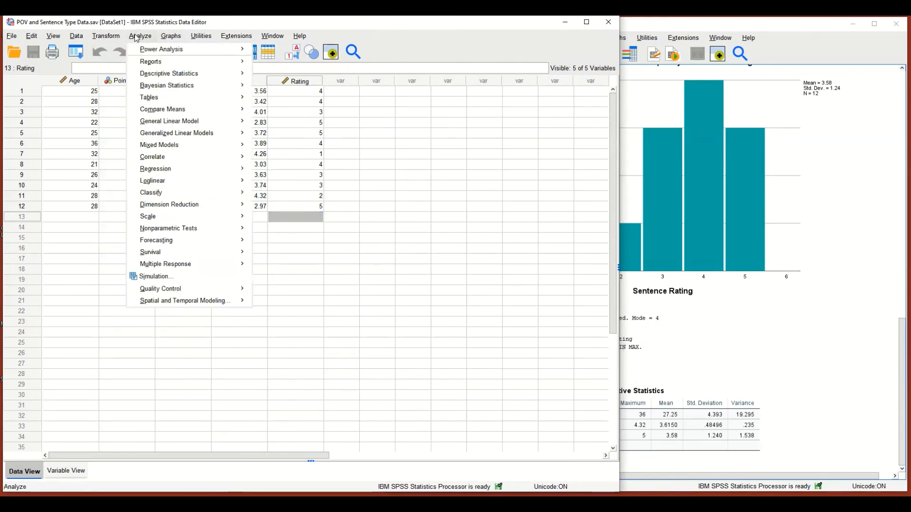
mouse_move(164, 75)
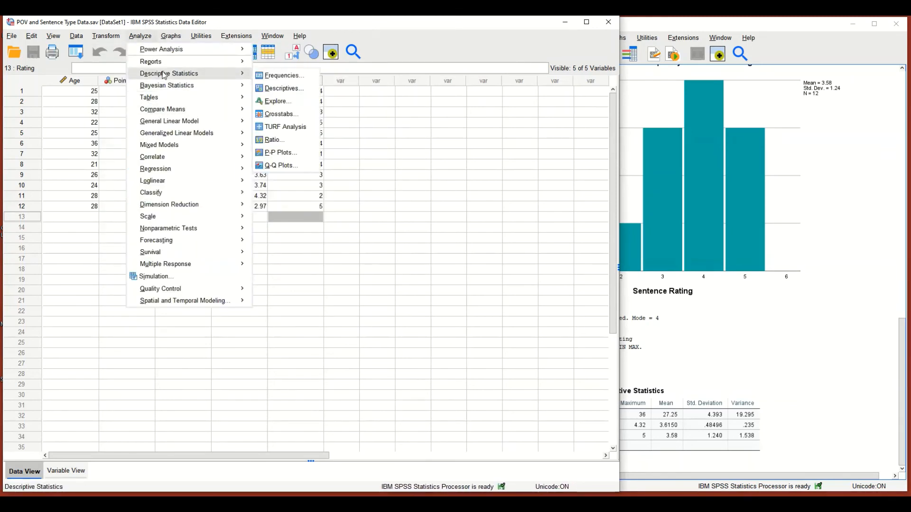
click(283, 89)
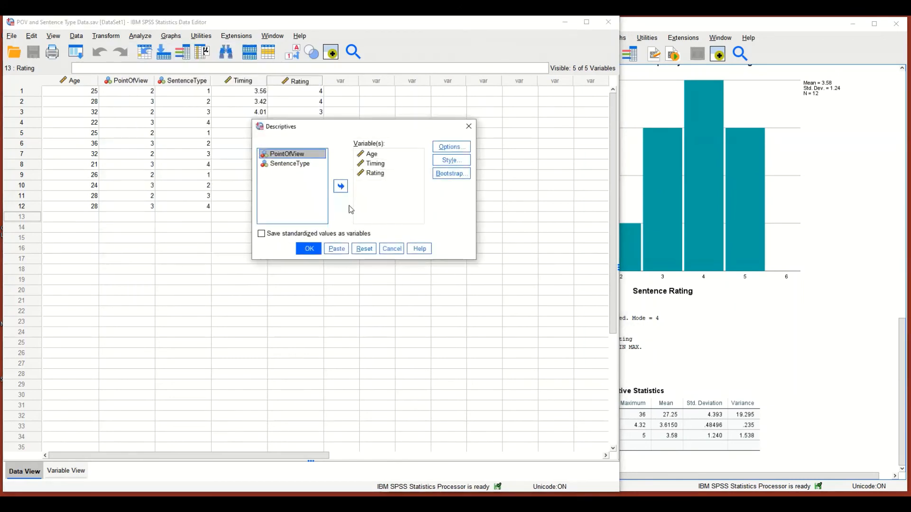
click(263, 235)
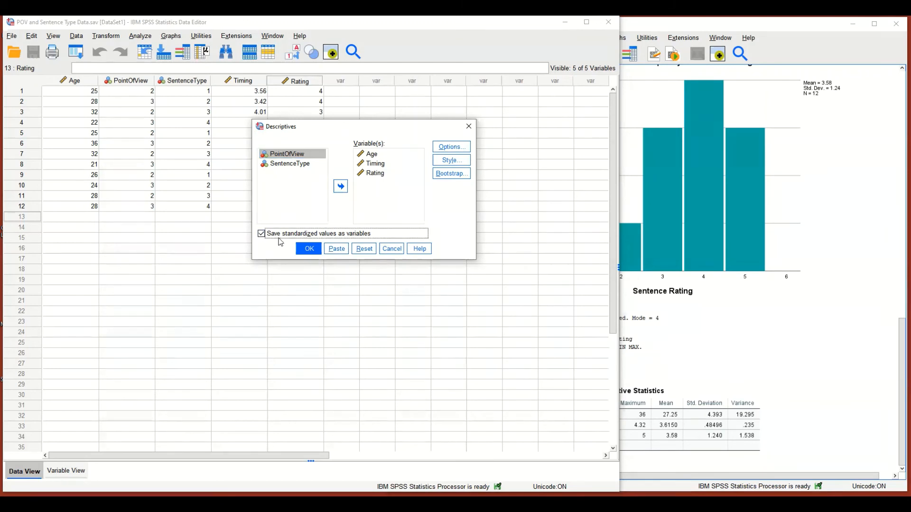
click(310, 254)
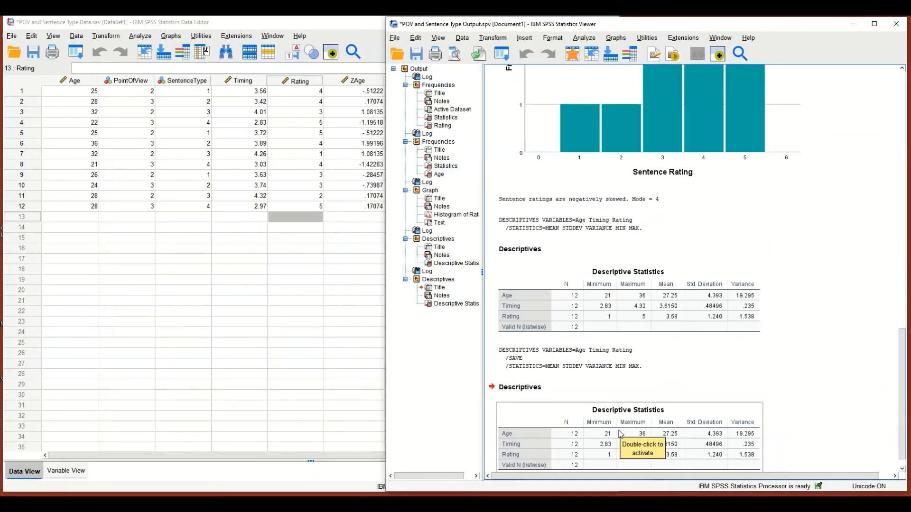
Save the output document, and save the dataset with its new standardized variables.
click(417, 54)
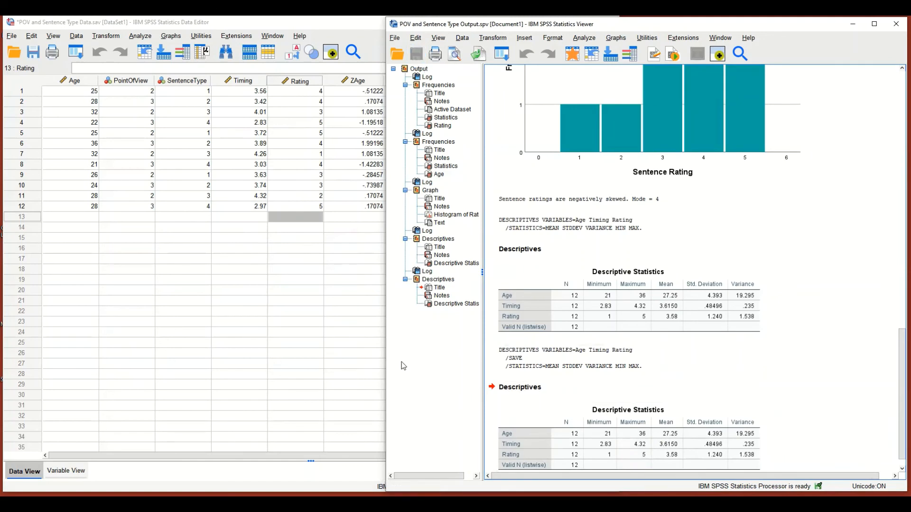
click(339, 368)
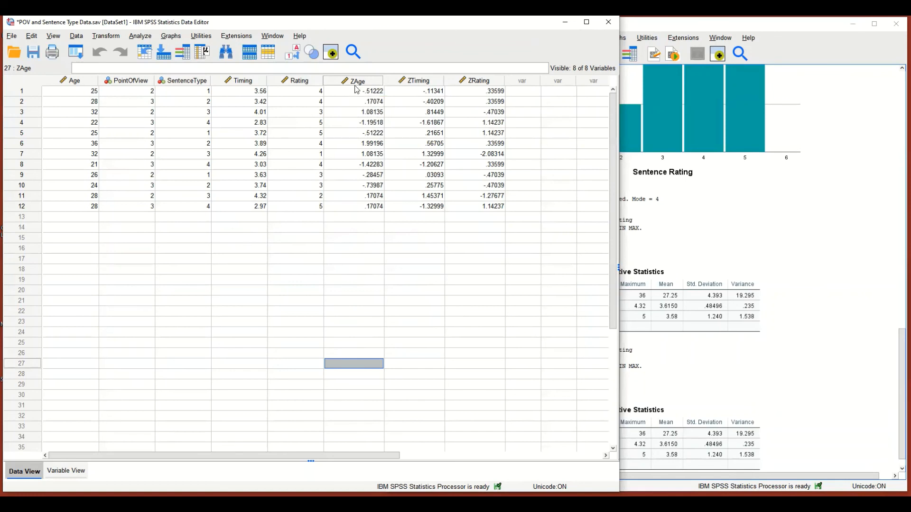
mouse_move(357, 89)
click(34, 57)
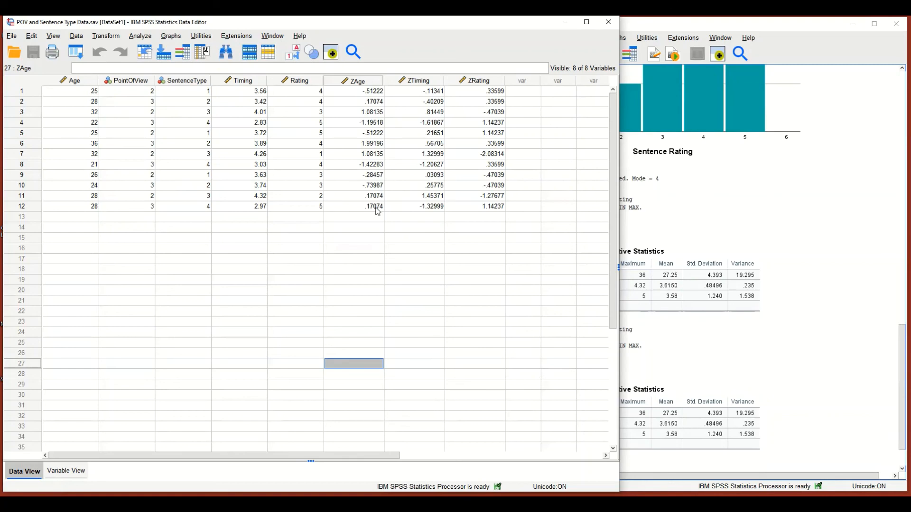
Insert a new title after the final log in the output reading "Participants had a mean age of 27.25 (SD = 4.39).".
click(811, 401)
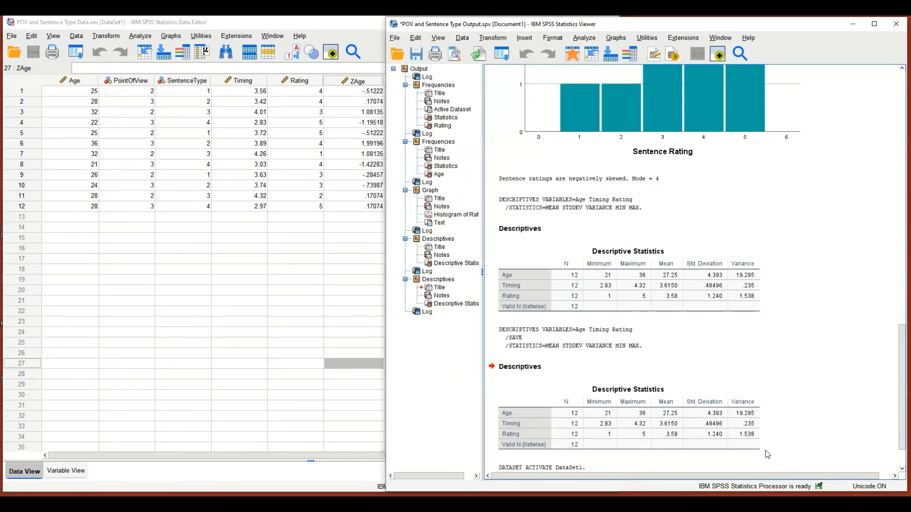
click(722, 445)
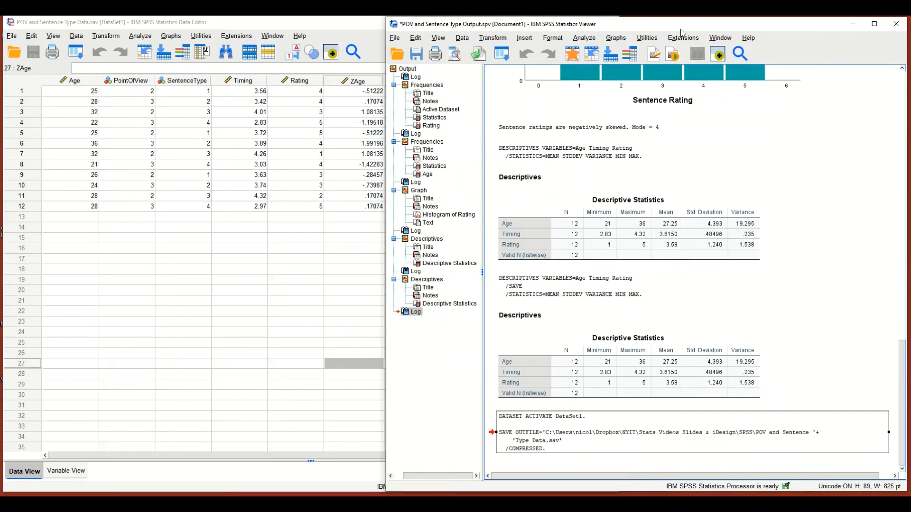
drag(691, 28, 680, 29)
key(alt+i)
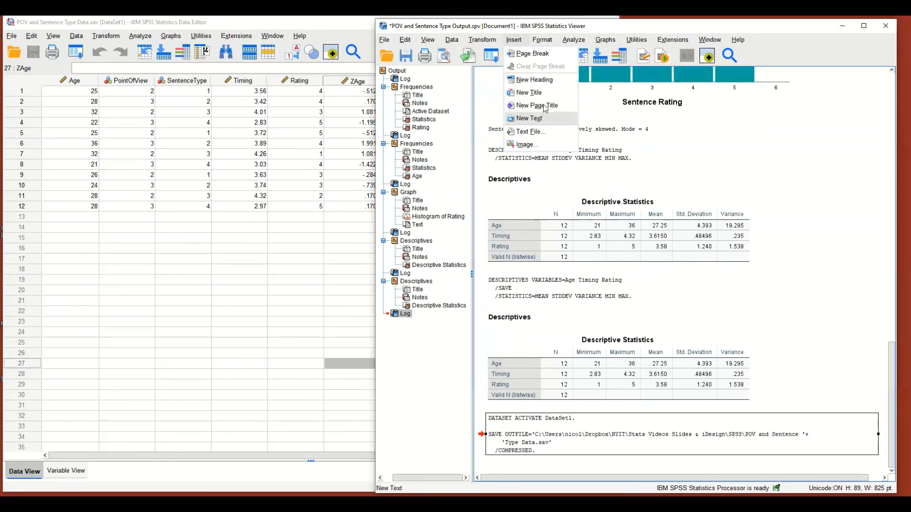
click(529, 93)
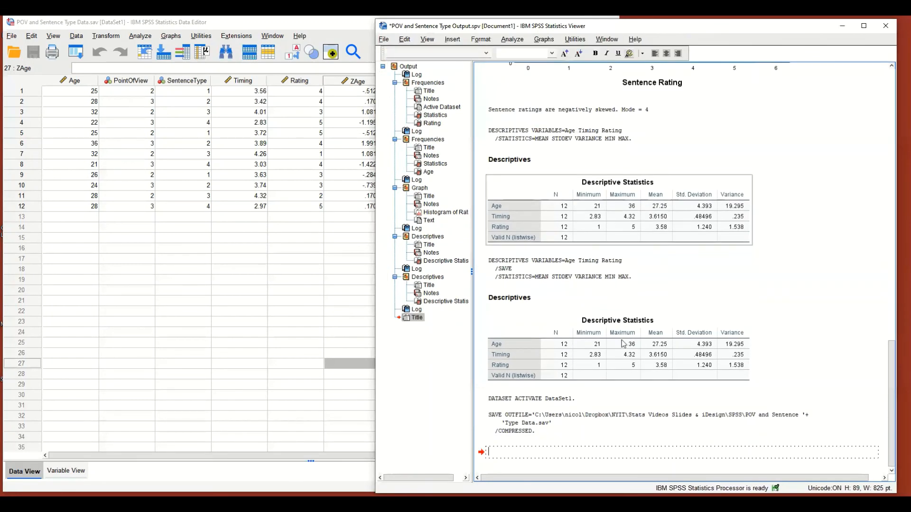
text(jj)
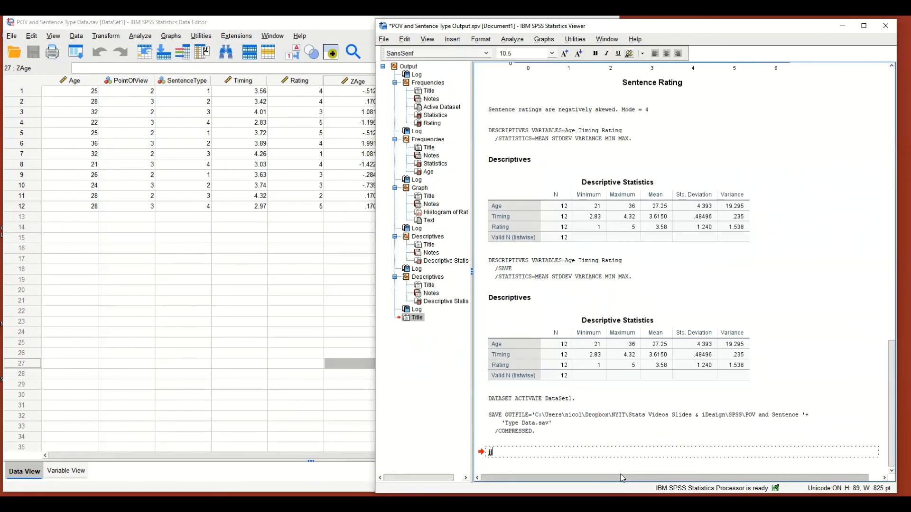
key(BackSpace)
key(BackSpace)
text(Participants had a mean age)
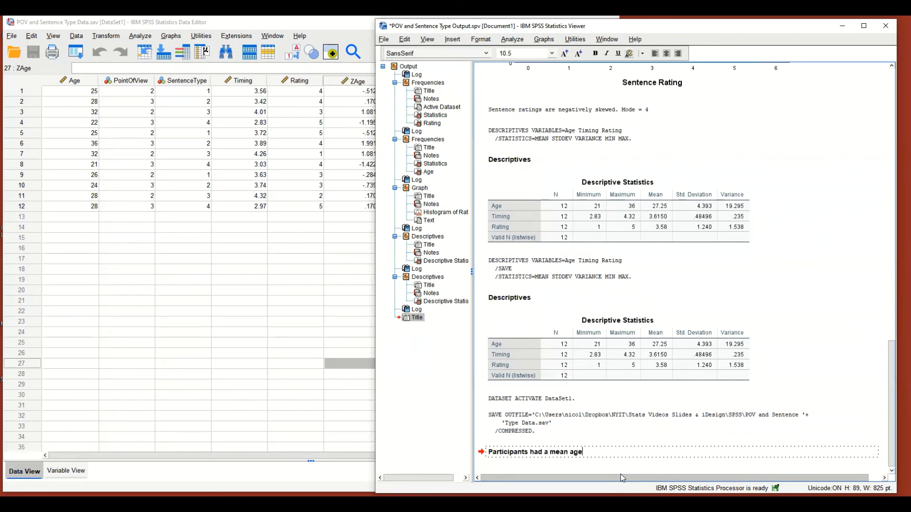
text( of 27.25 (SD = 4.39).)
key(Return)
Add a second line to the title reading "Ratings ranged from 1 to 5 (M = 3.58, SD = 1.24).".
text(Rat)
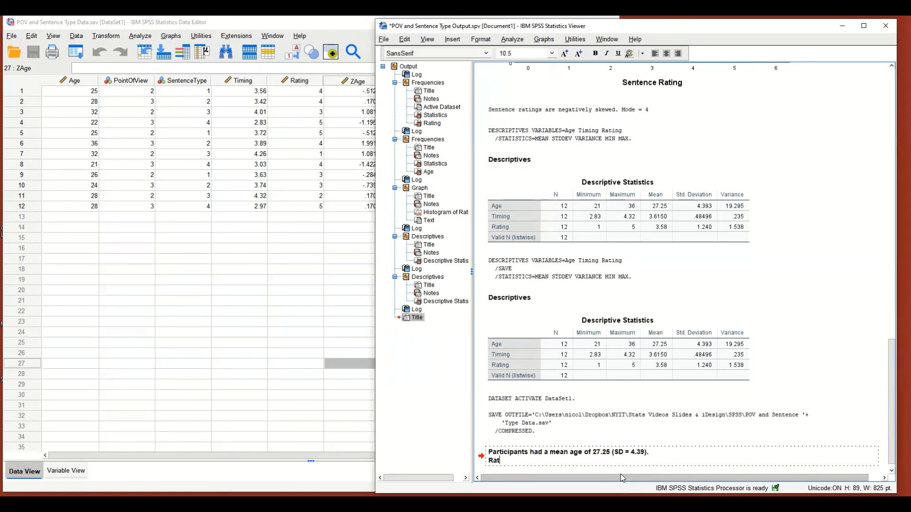
text(ings ranged from 1 to 5 (M = )
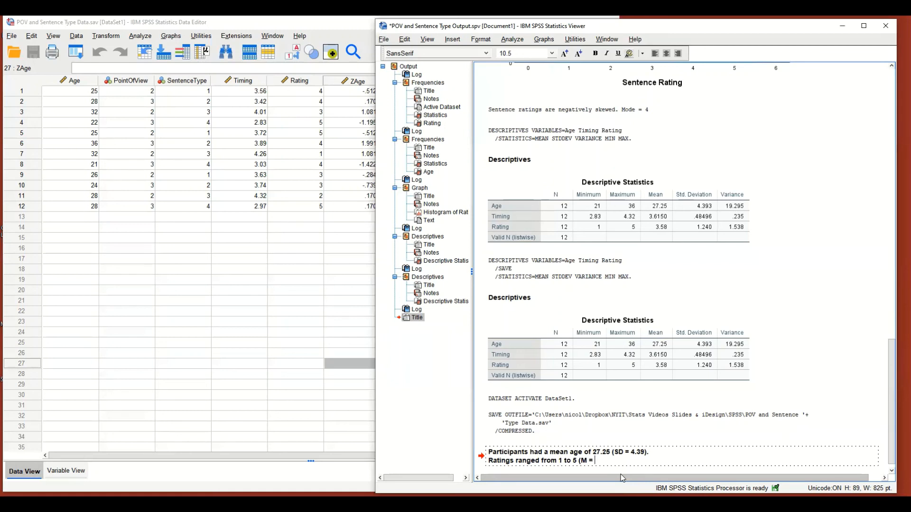
text(3.58, SD = 1.24).)
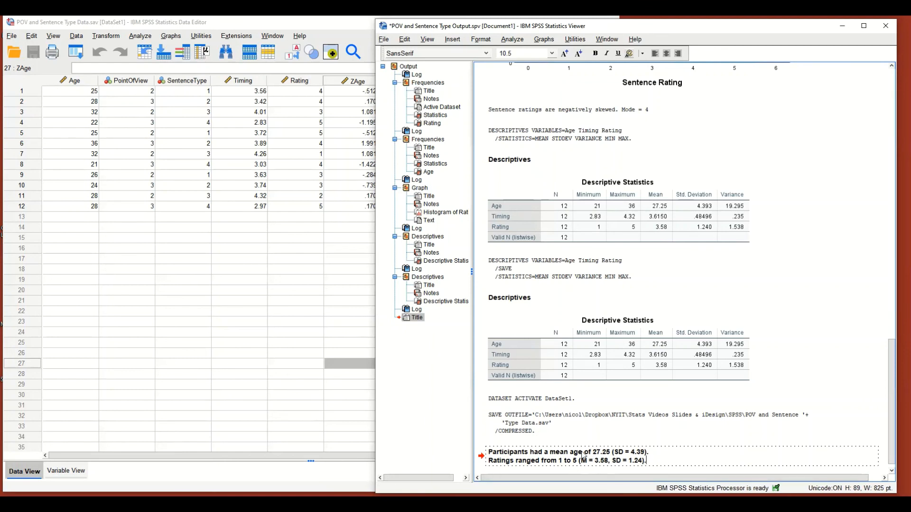
Italicize both SD symbols and the M symbol in the new title, and save the output document.
double_click(620, 453)
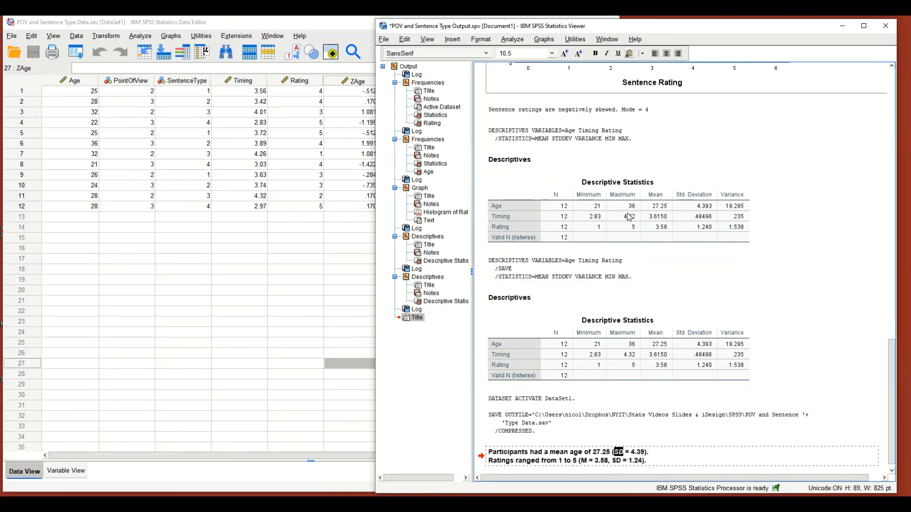
double_click(584, 461)
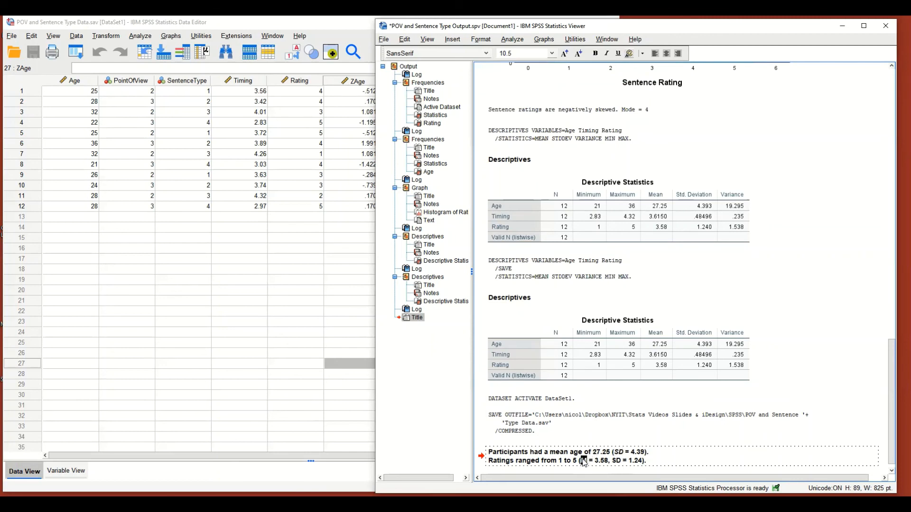
click(607, 54)
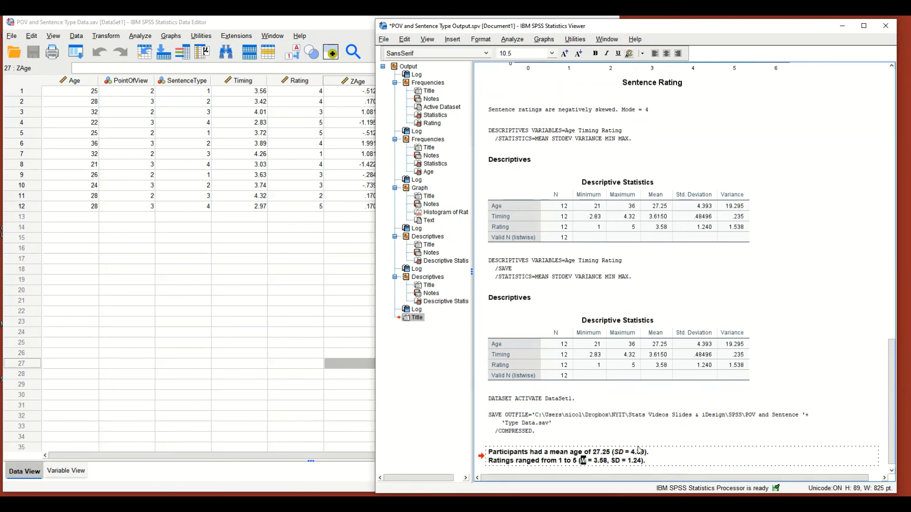
double_click(615, 461)
click(608, 54)
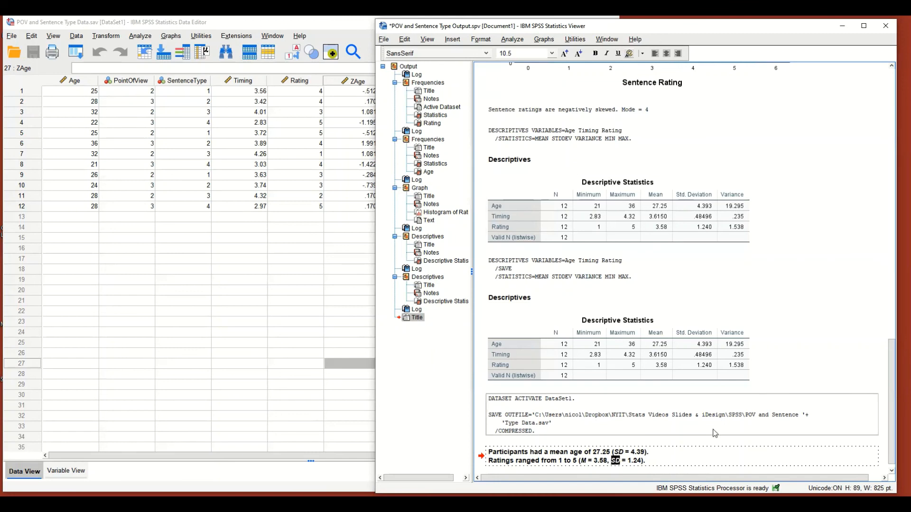
click(782, 322)
click(406, 56)
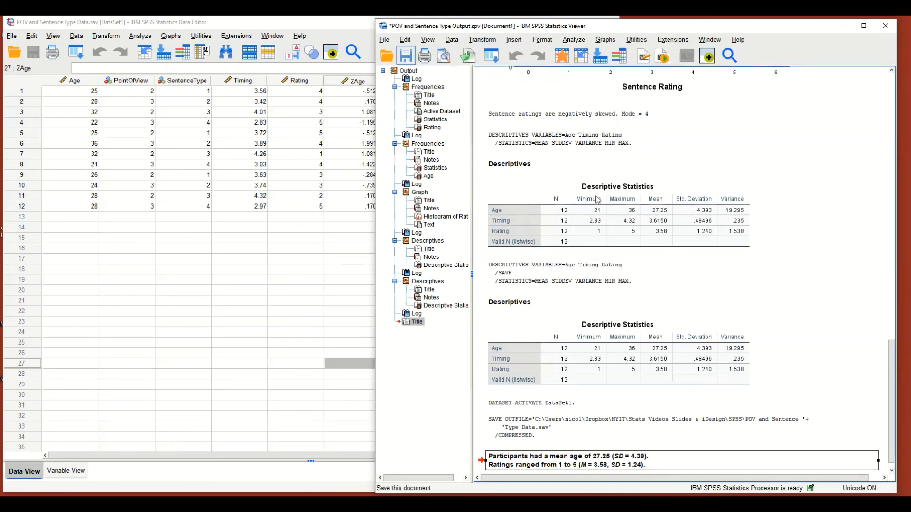